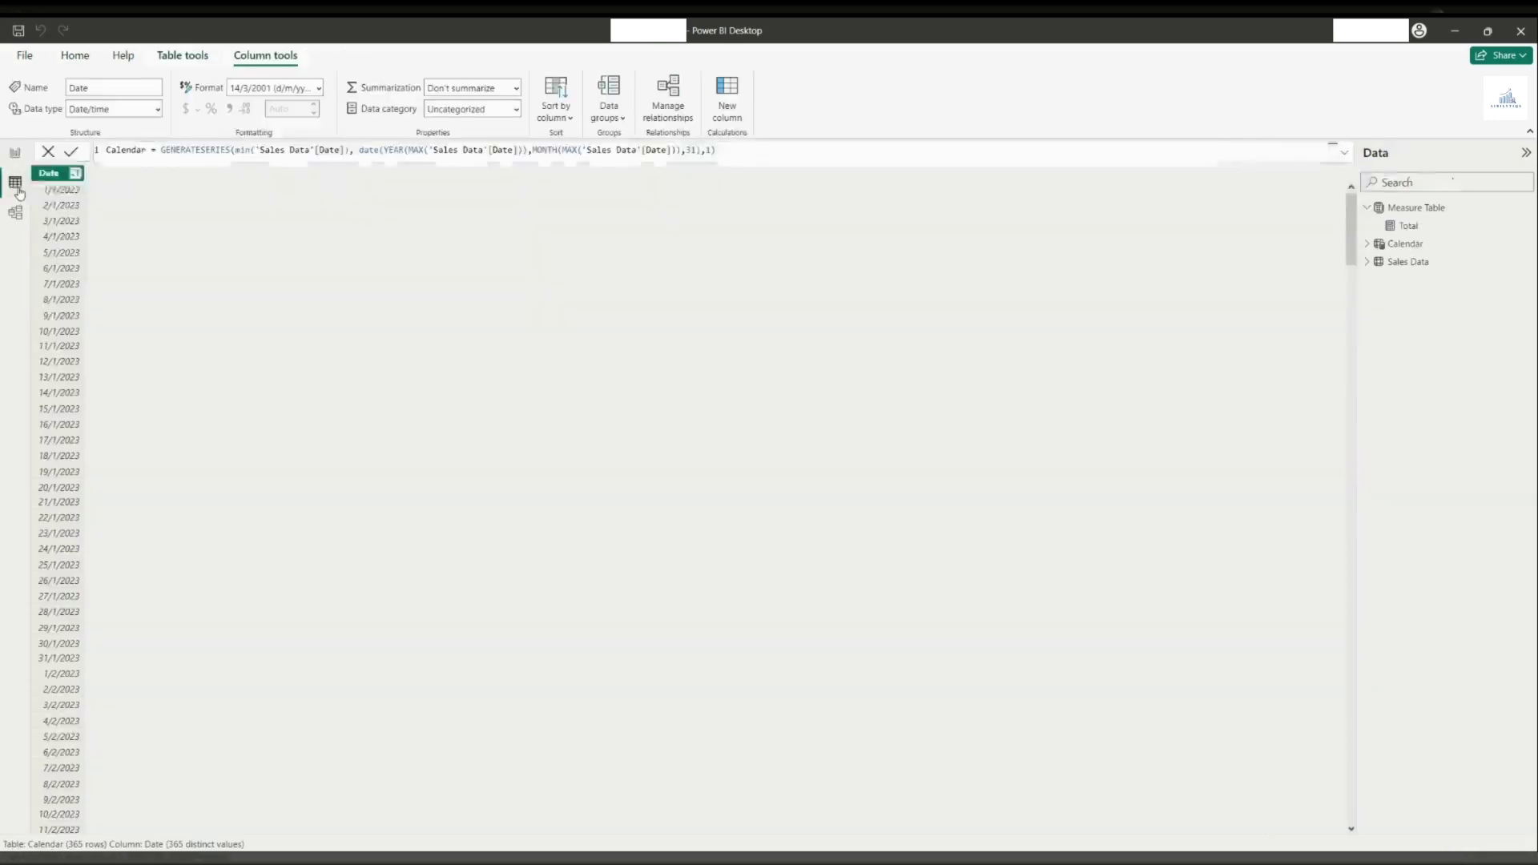
Inspect the Calendar table's Date sort and filter list, leaving it unchanged, then return to the report
{"action": "left_click", "coordinate": [15, 184]}
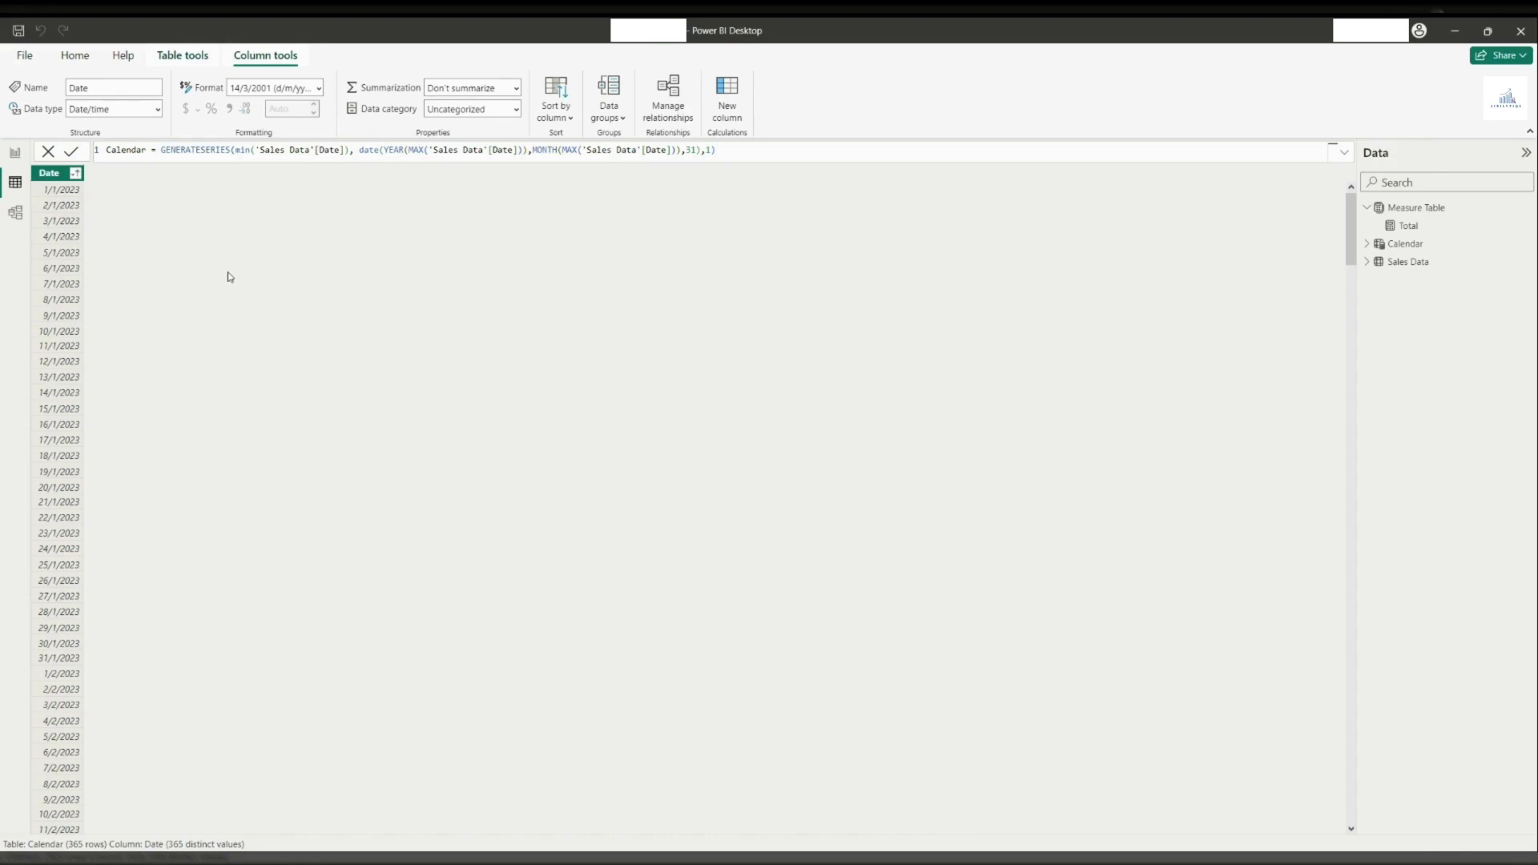
{"action": "left_click", "coordinate": [75, 174]}
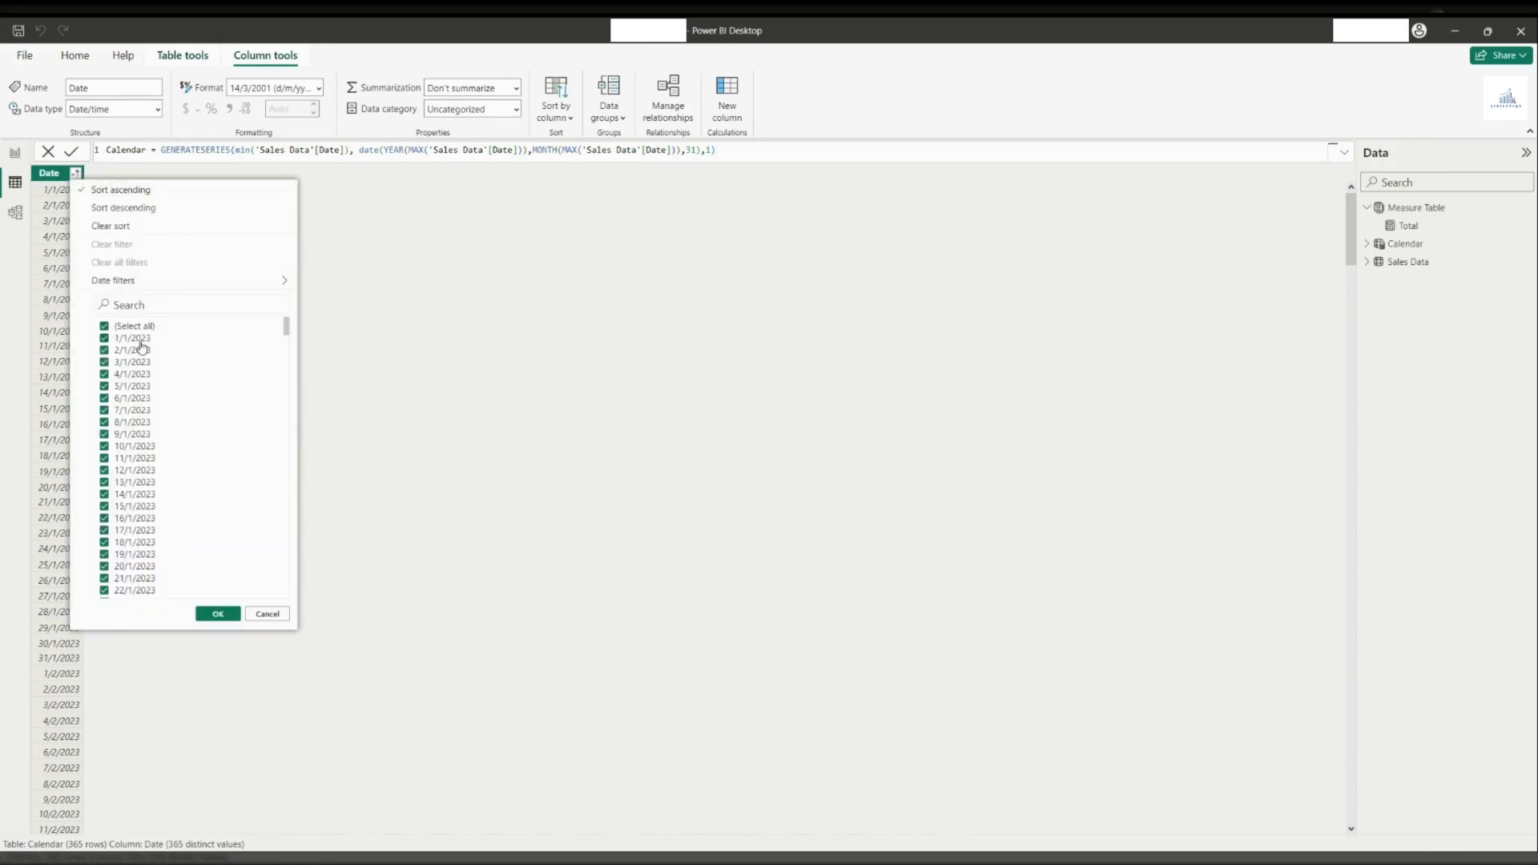
{"action": "left_click_drag", "start_coordinate": [286, 330], "coordinate": [284, 590]}
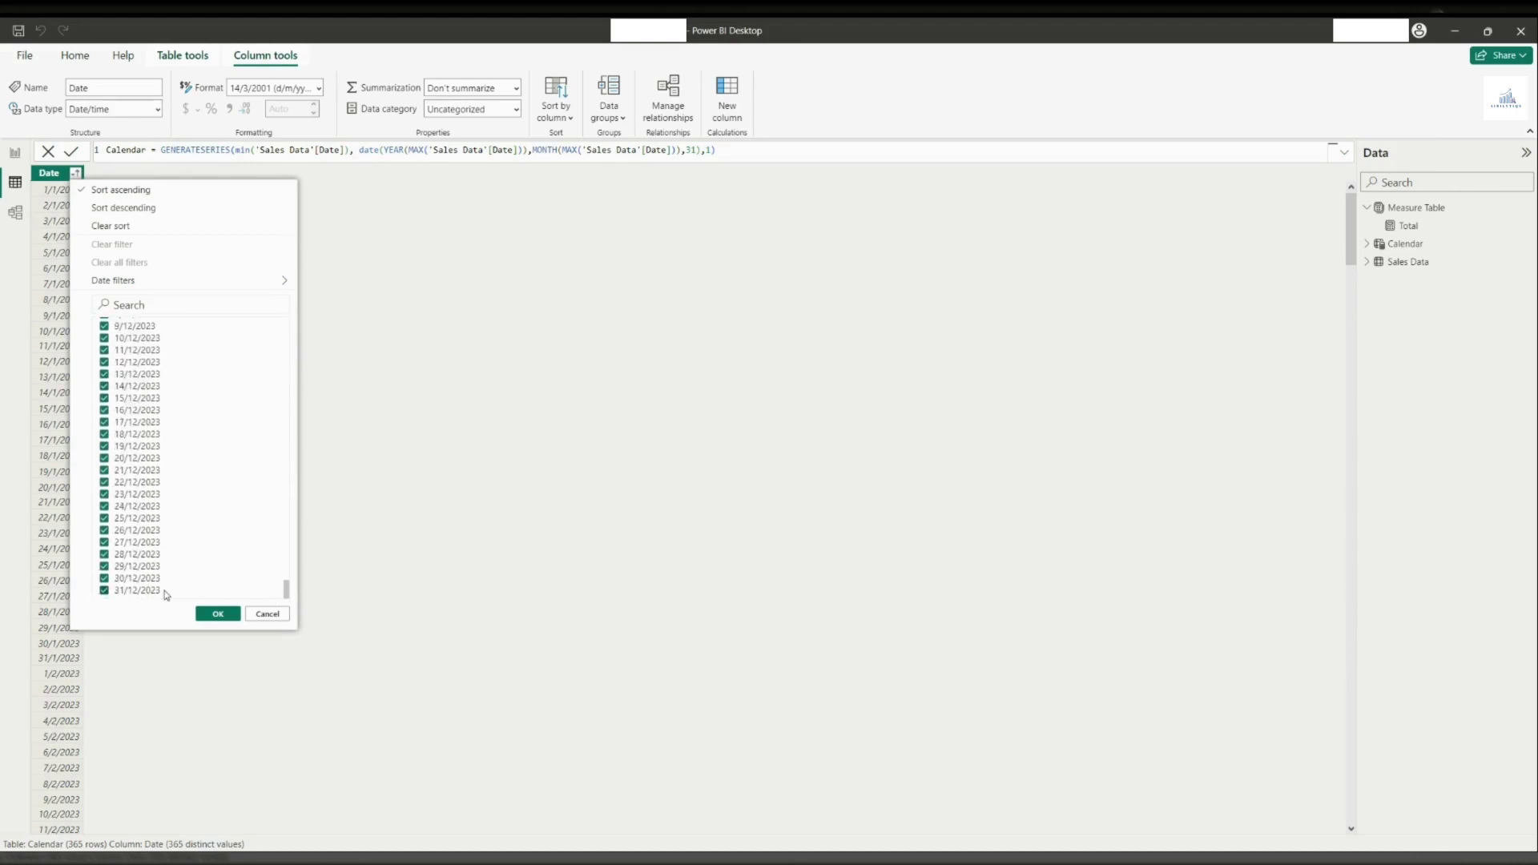
{"action": "left_click", "coordinate": [217, 613]}
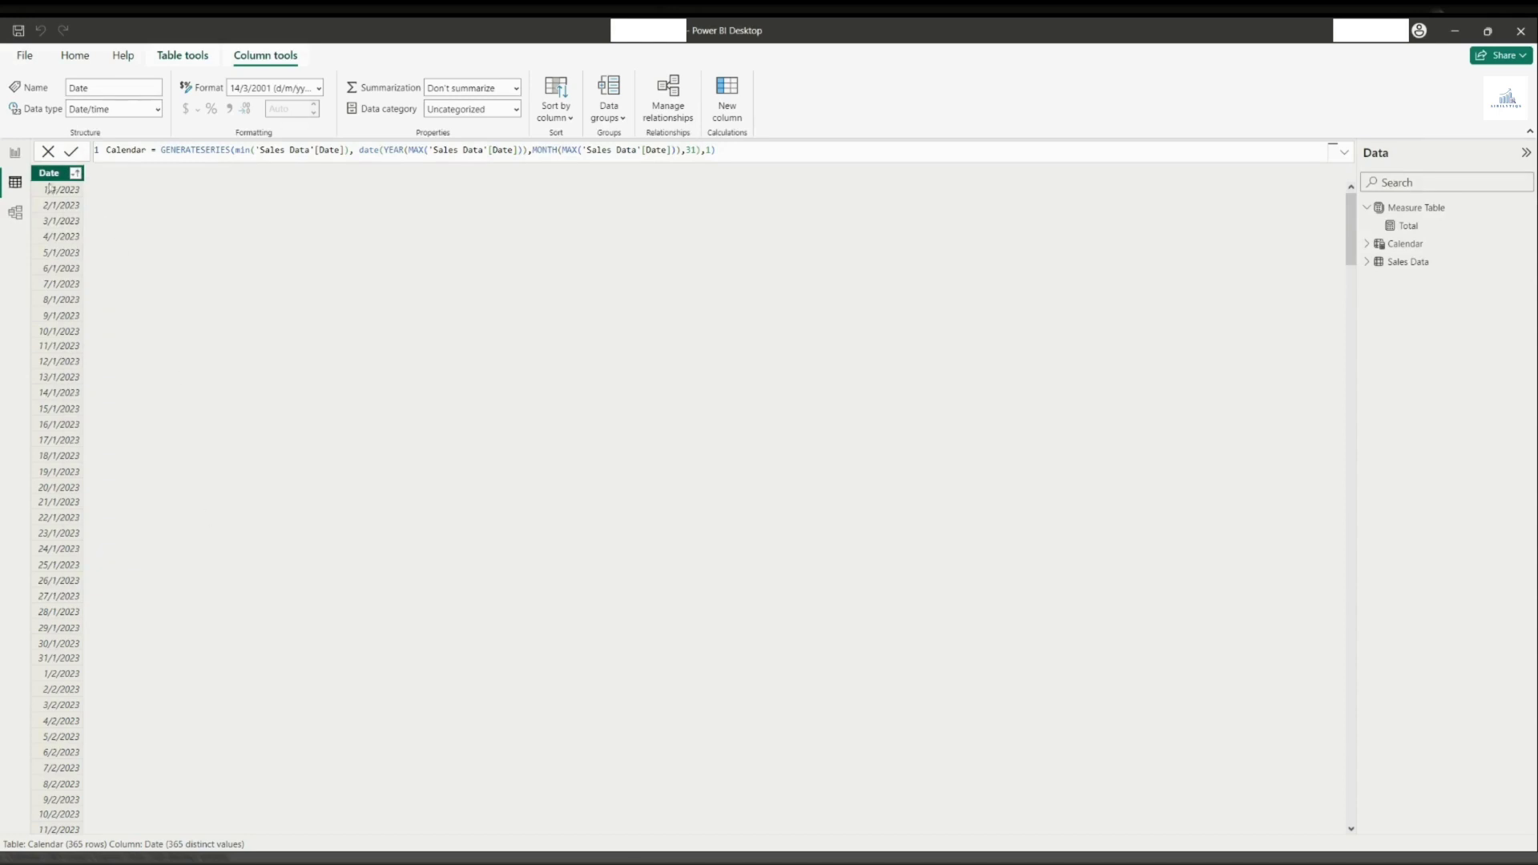
{"action": "left_click", "coordinate": [12, 155]}
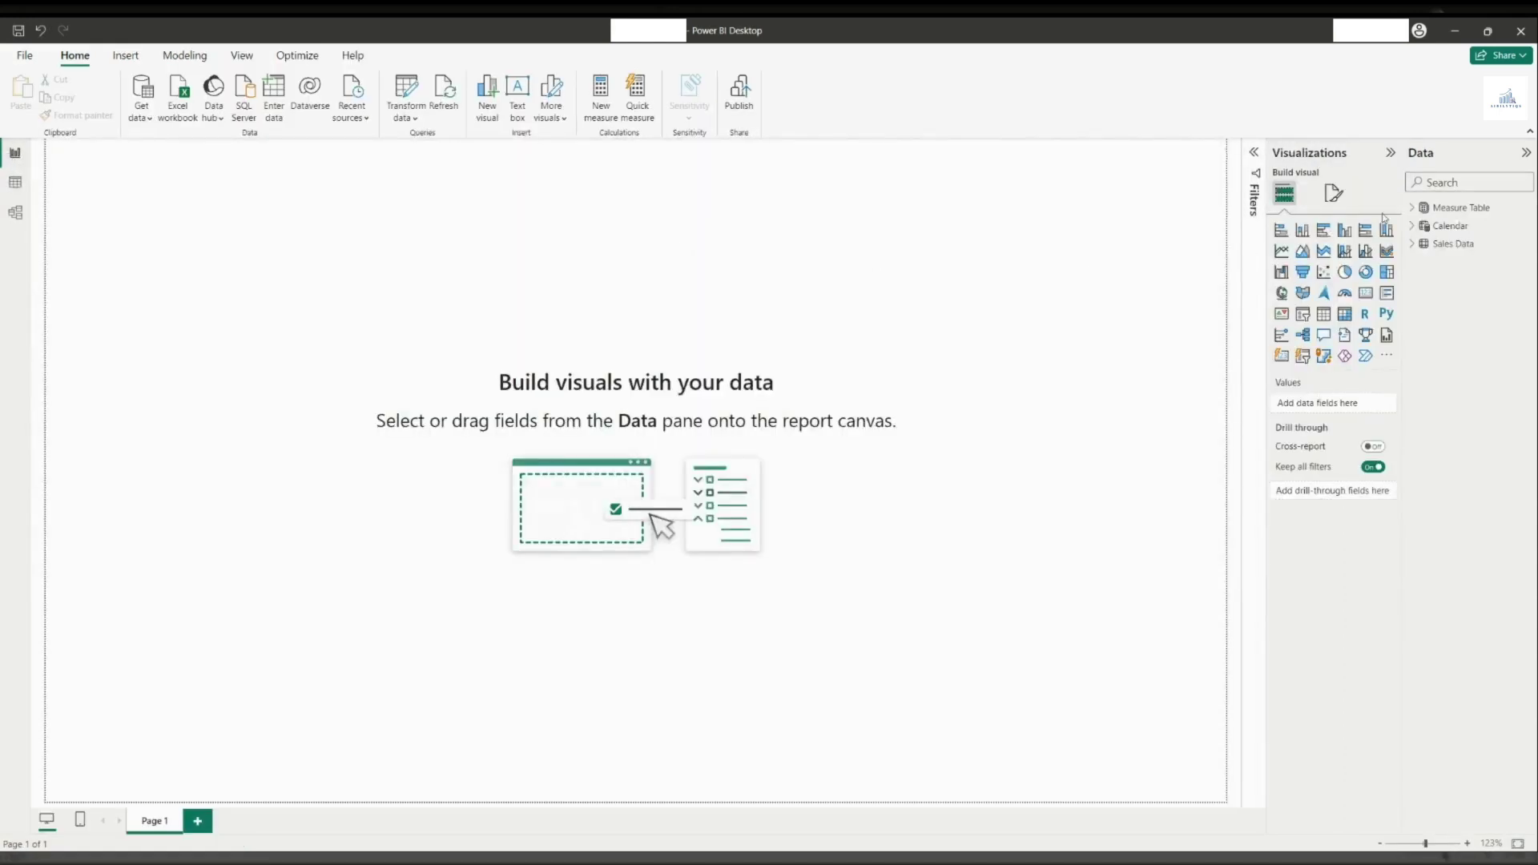
Add a new measure under Total in Measure Table, named Sales Current Quarter
{"action": "left_click", "coordinate": [1410, 210]}
{"action": "left_click", "coordinate": [1467, 226]}
{"action": "left_click", "coordinate": [558, 113]}
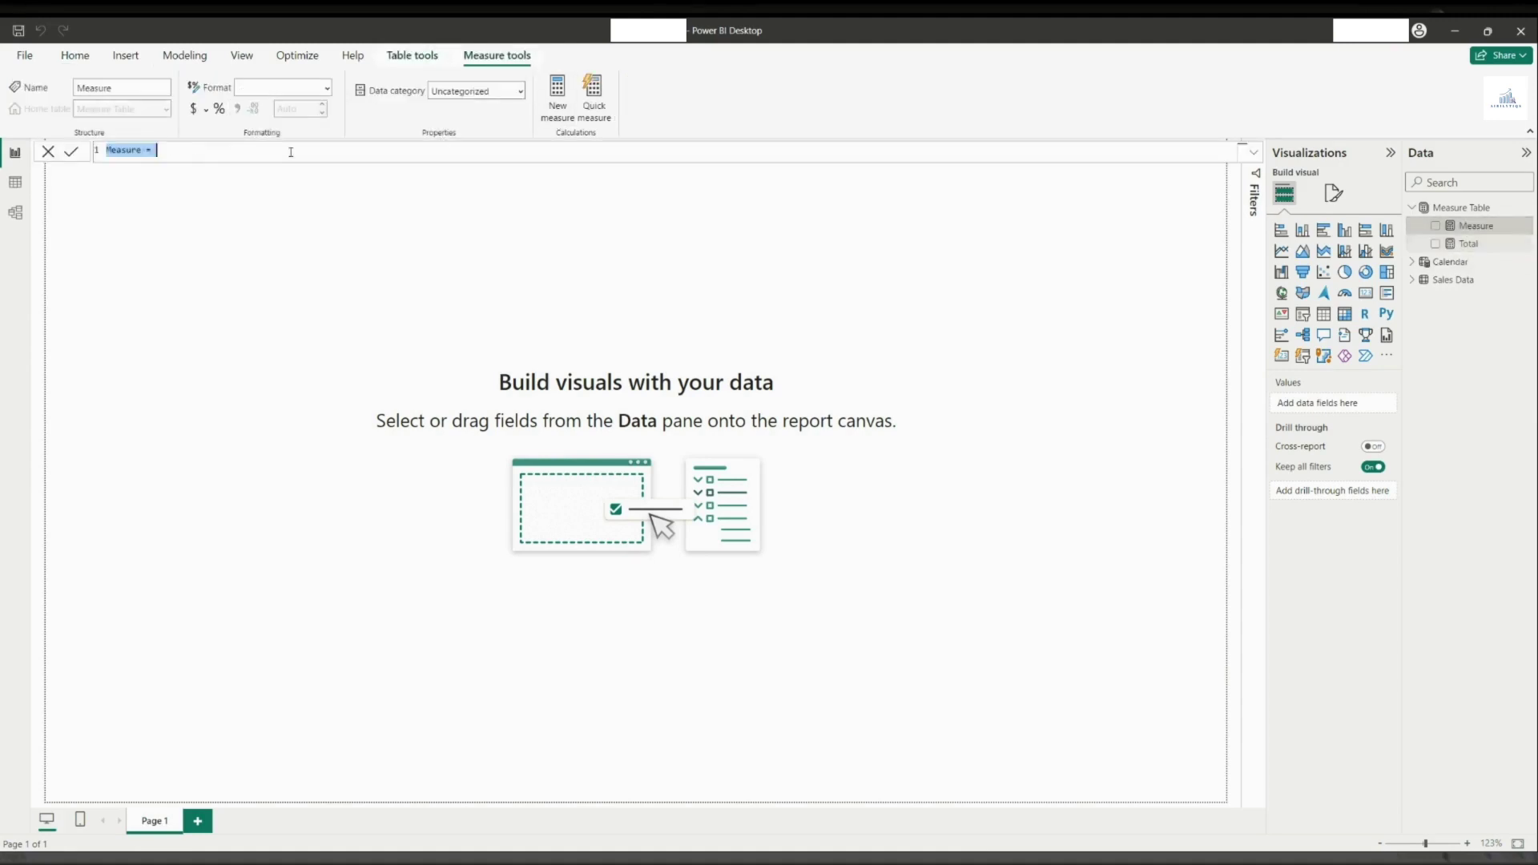
{"action": "type", "text": "Sales Current Quarter"}
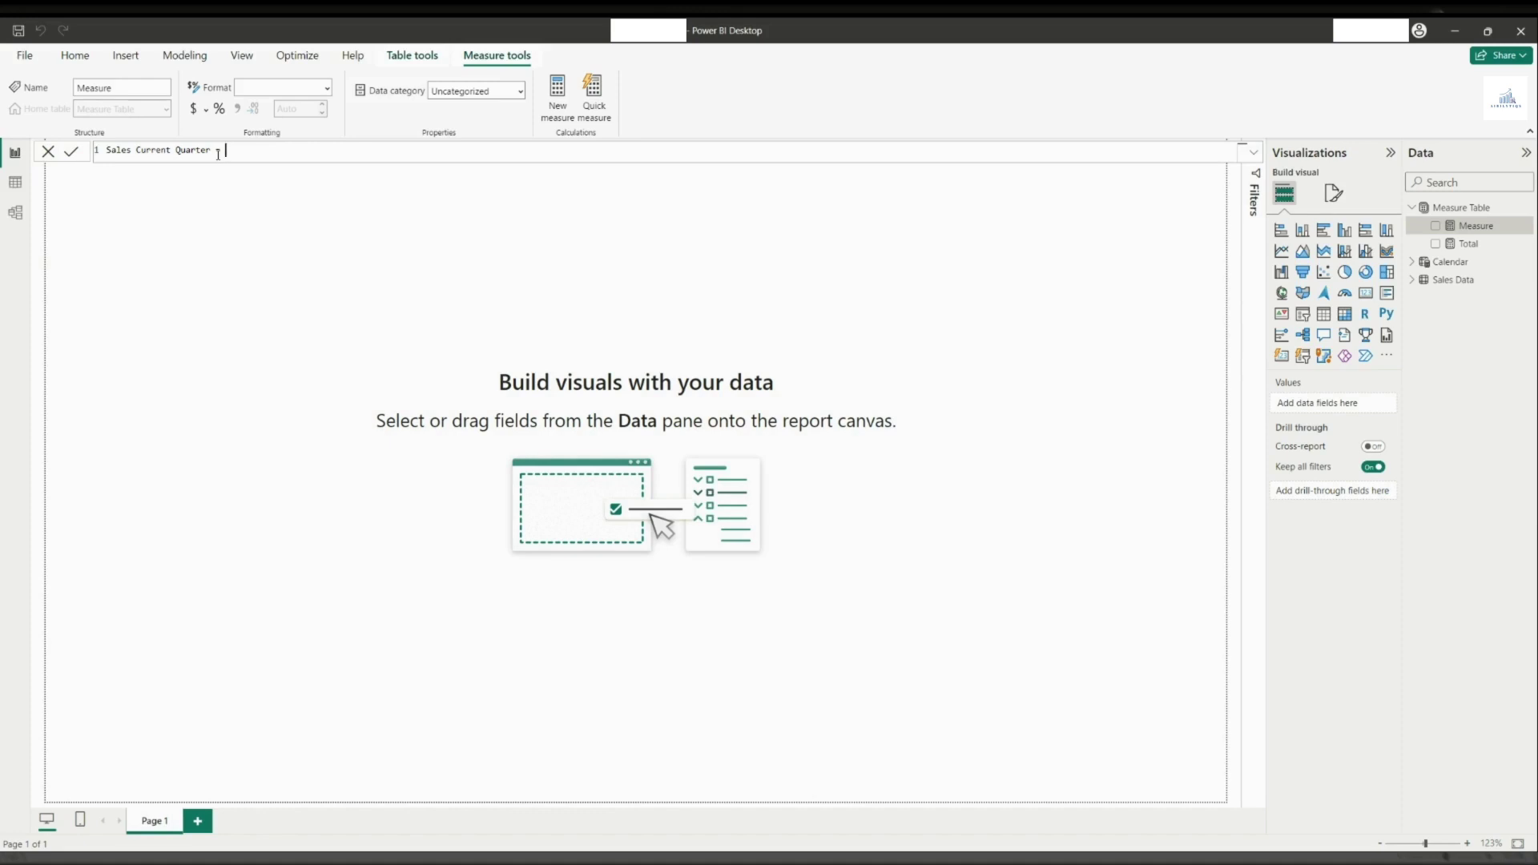
Lay out the formula with separate var StartofCQ and var EndofCQ lines
{"action": "type", "text": "="}
{"action": "key", "text": "shift+Return"}
{"action": "type", "text": "var "}
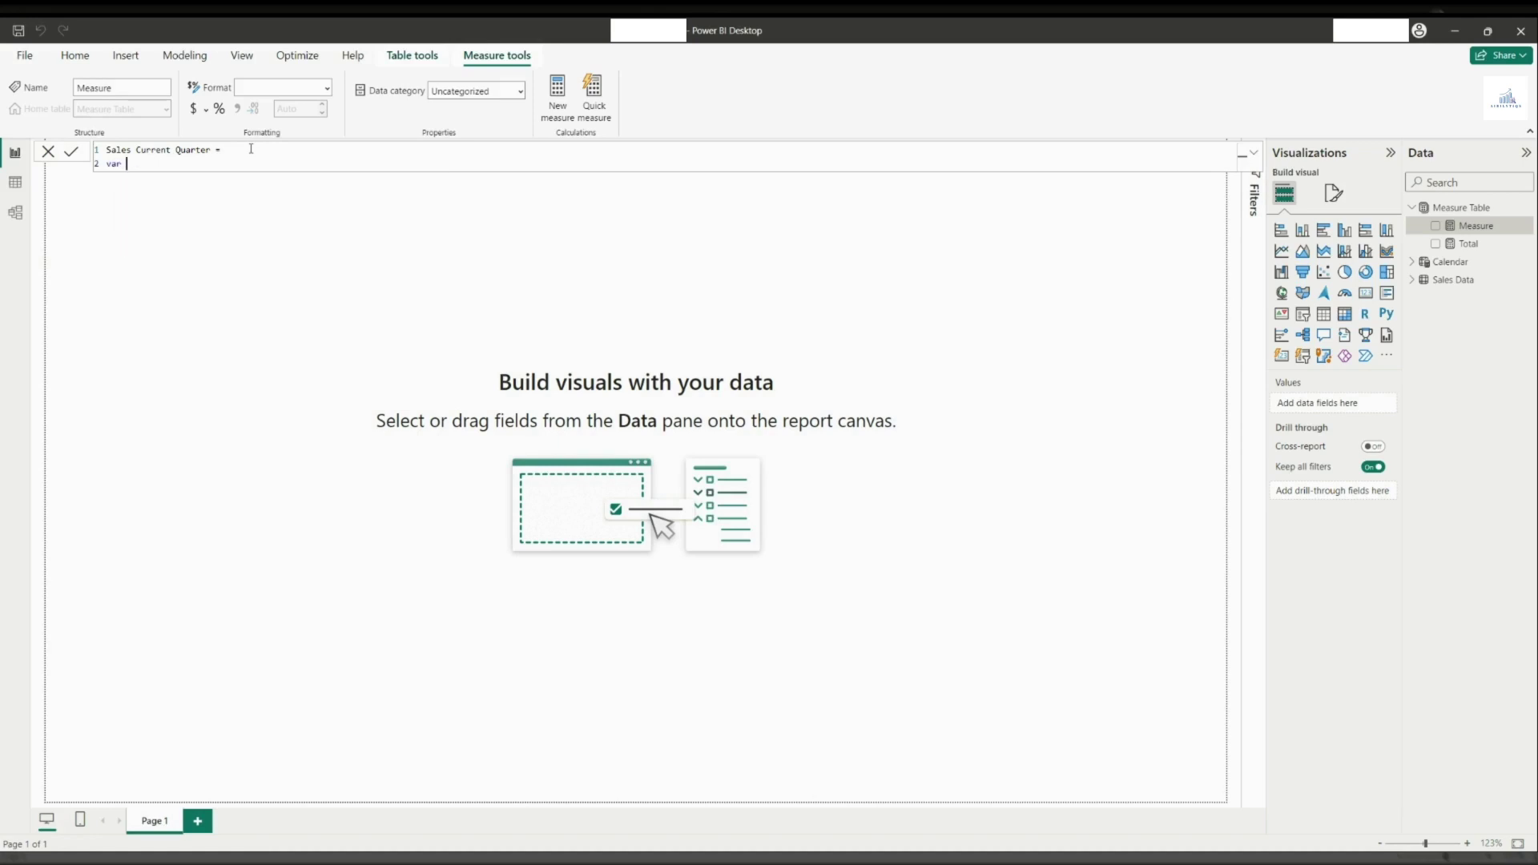
{"action": "type", "text": "StartofCQ"}
{"action": "key", "text": "shift+Return"}
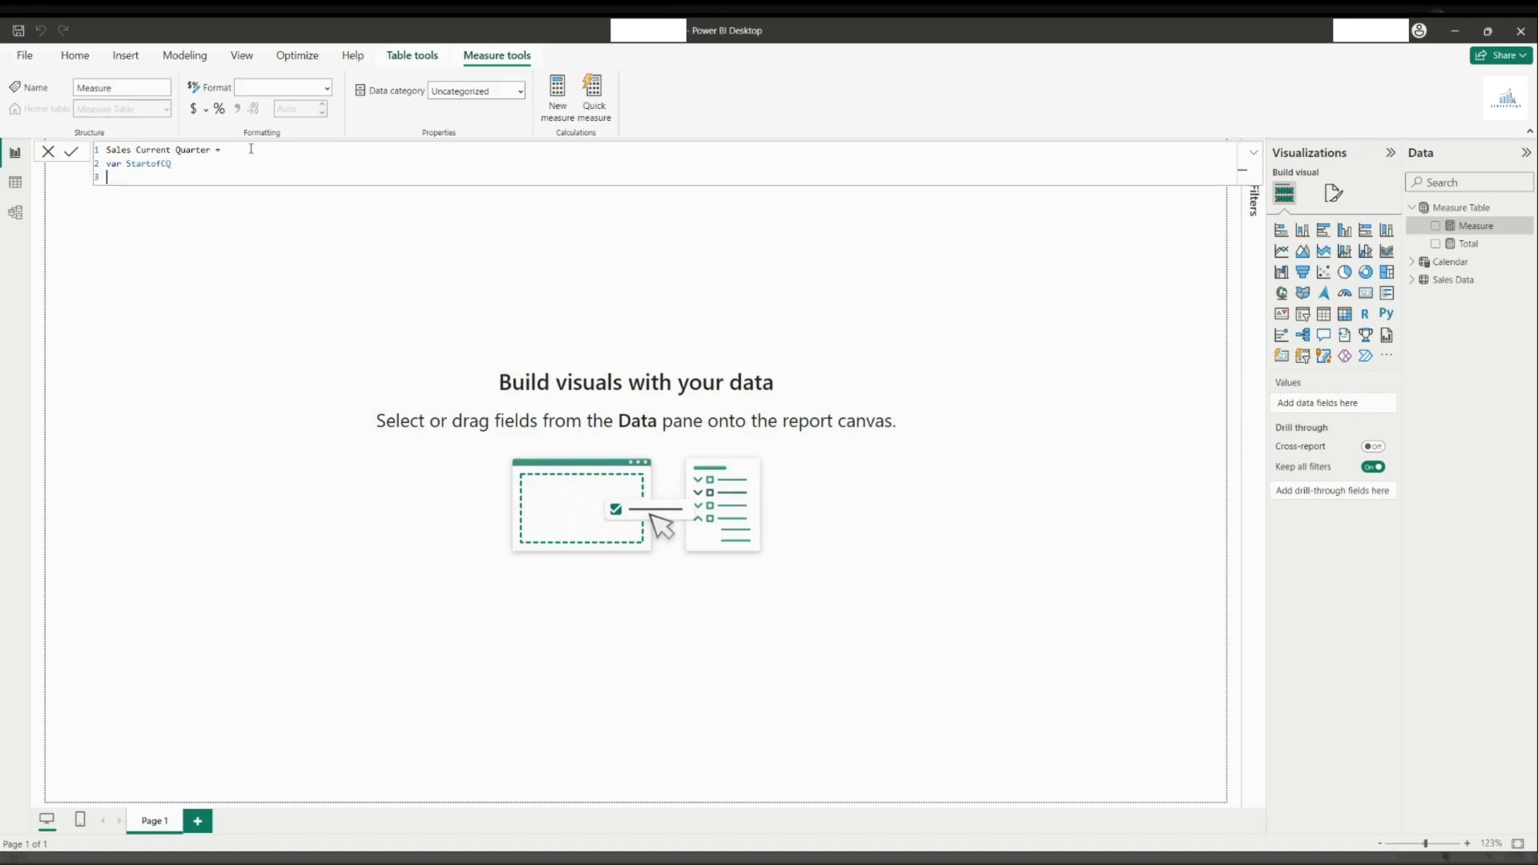
{"action": "type", "text": "var EndofCQ"}
Define StartofCQ = MAXX('Calendar', STARTOFQUARTER(DATEADD('Calendar'[Date],0,QUARTER)))
{"action": "left_click", "coordinate": [268, 165]}
{"action": "type", "text": "="}
{"action": "type", "text": "MAXX"}
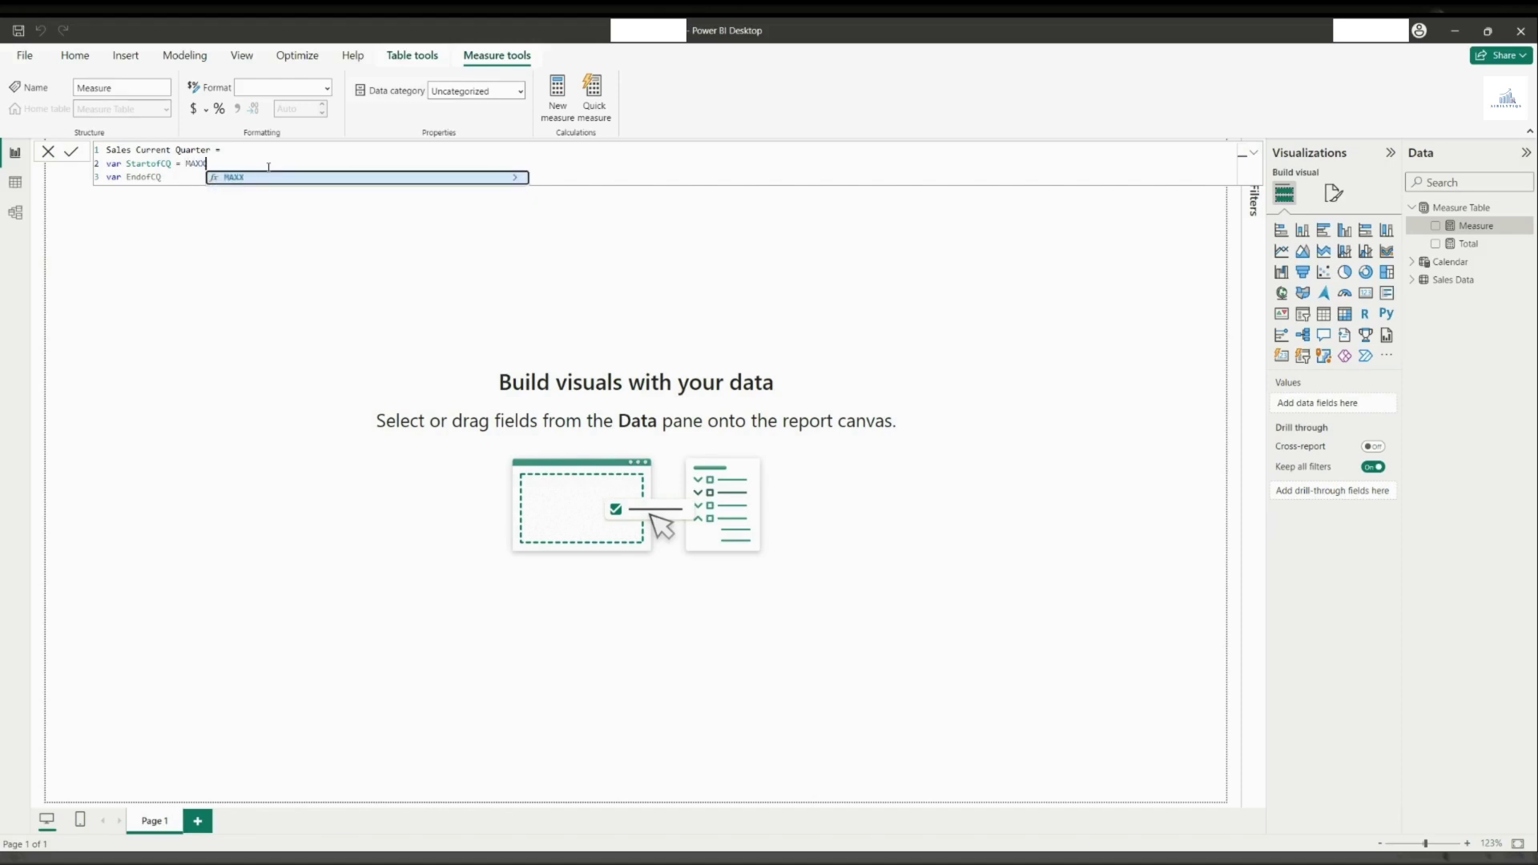
{"action": "type", "text": "('Calendar'"}
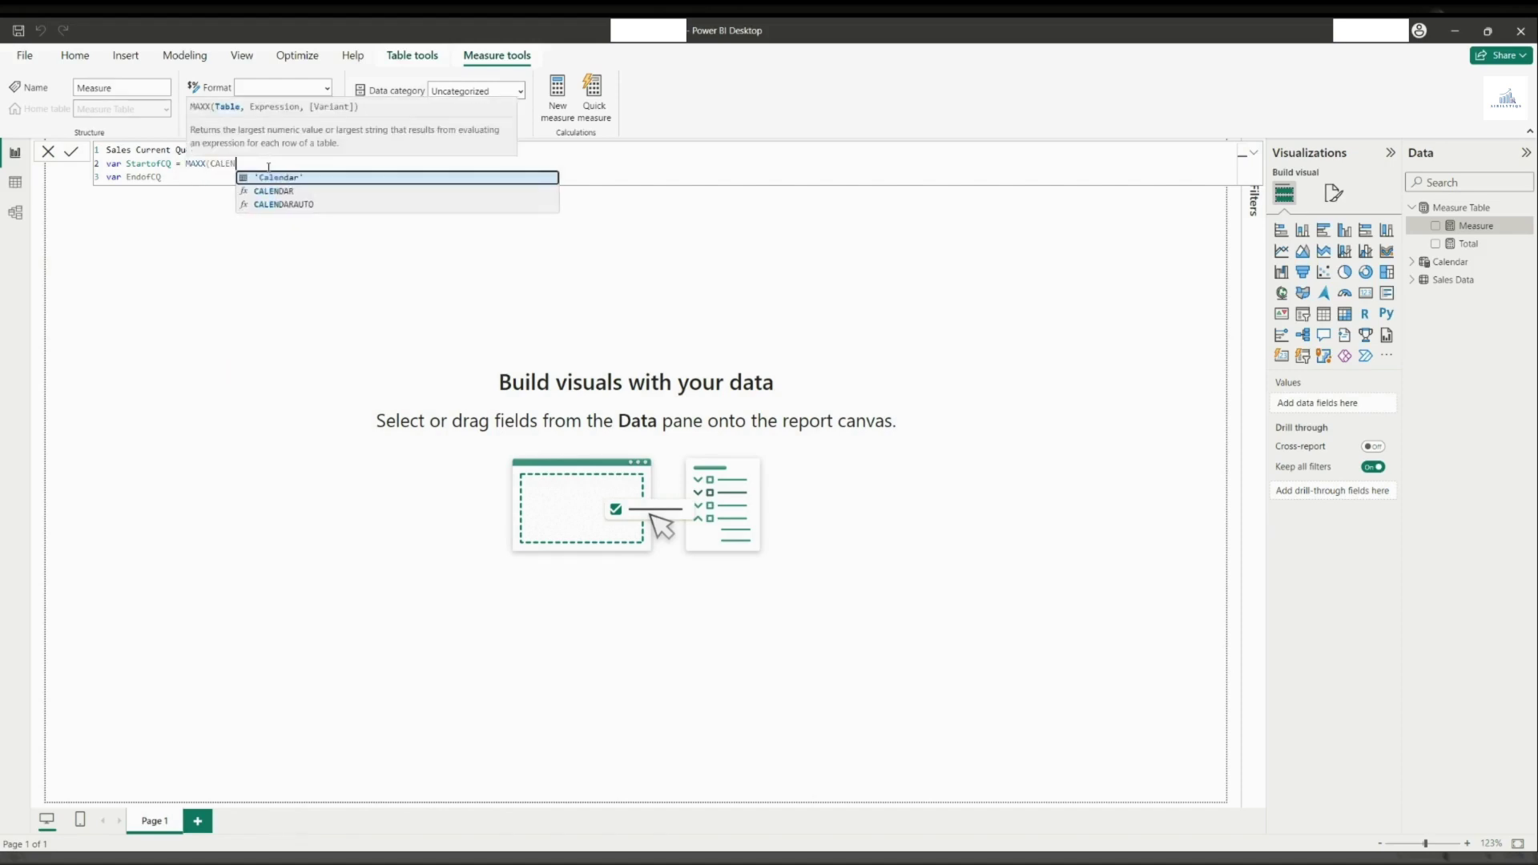
{"action": "type", "text": ", START"}
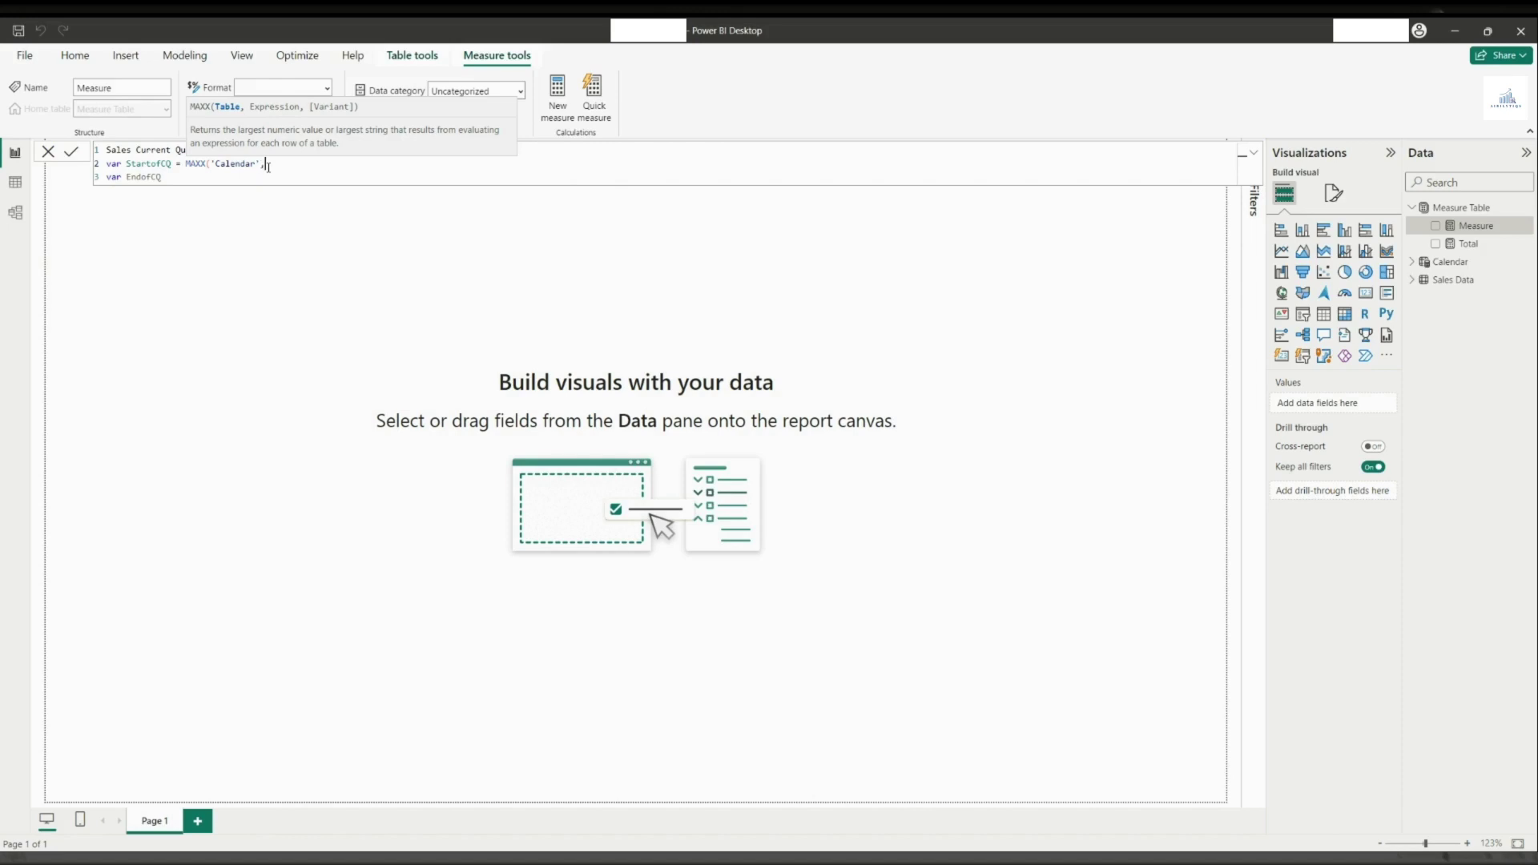
{"action": "type", "text": "OFQUARTER(DATEADD("}
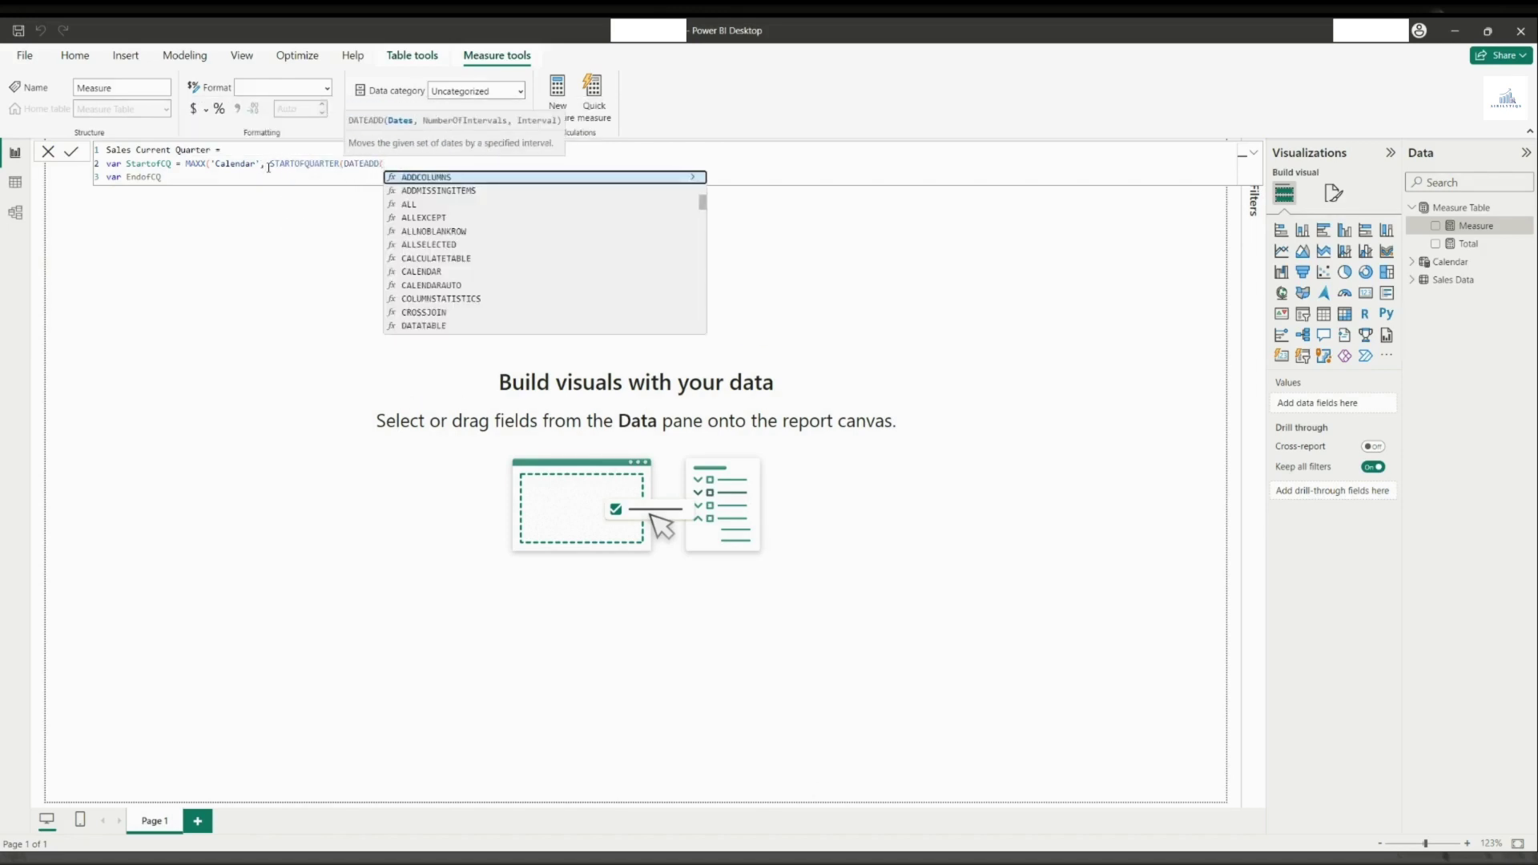
{"action": "type", "text": "CALE"}
{"action": "key", "text": "Down"}
{"action": "key", "text": "Tab"}
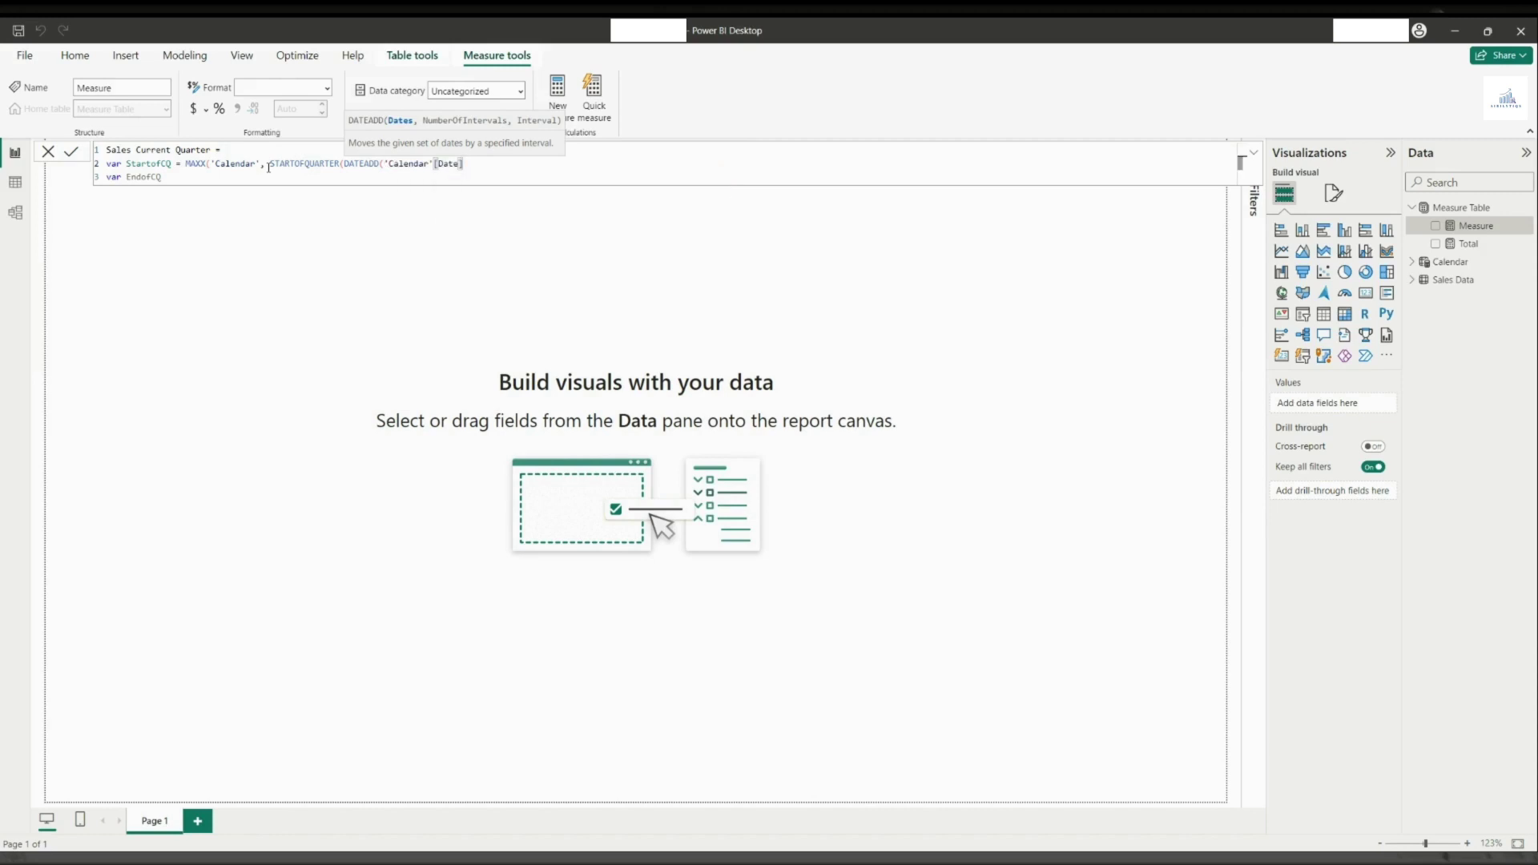
{"action": "type", "text": ",0,DAY"}
{"action": "key", "text": "BackSpace"}
{"action": "key", "text": "BackSpace"}
{"action": "key", "text": "BackSpace"}
{"action": "type", "text": "Q"}
{"action": "key", "text": "Tab"}
{"action": "type", "text": "))"}
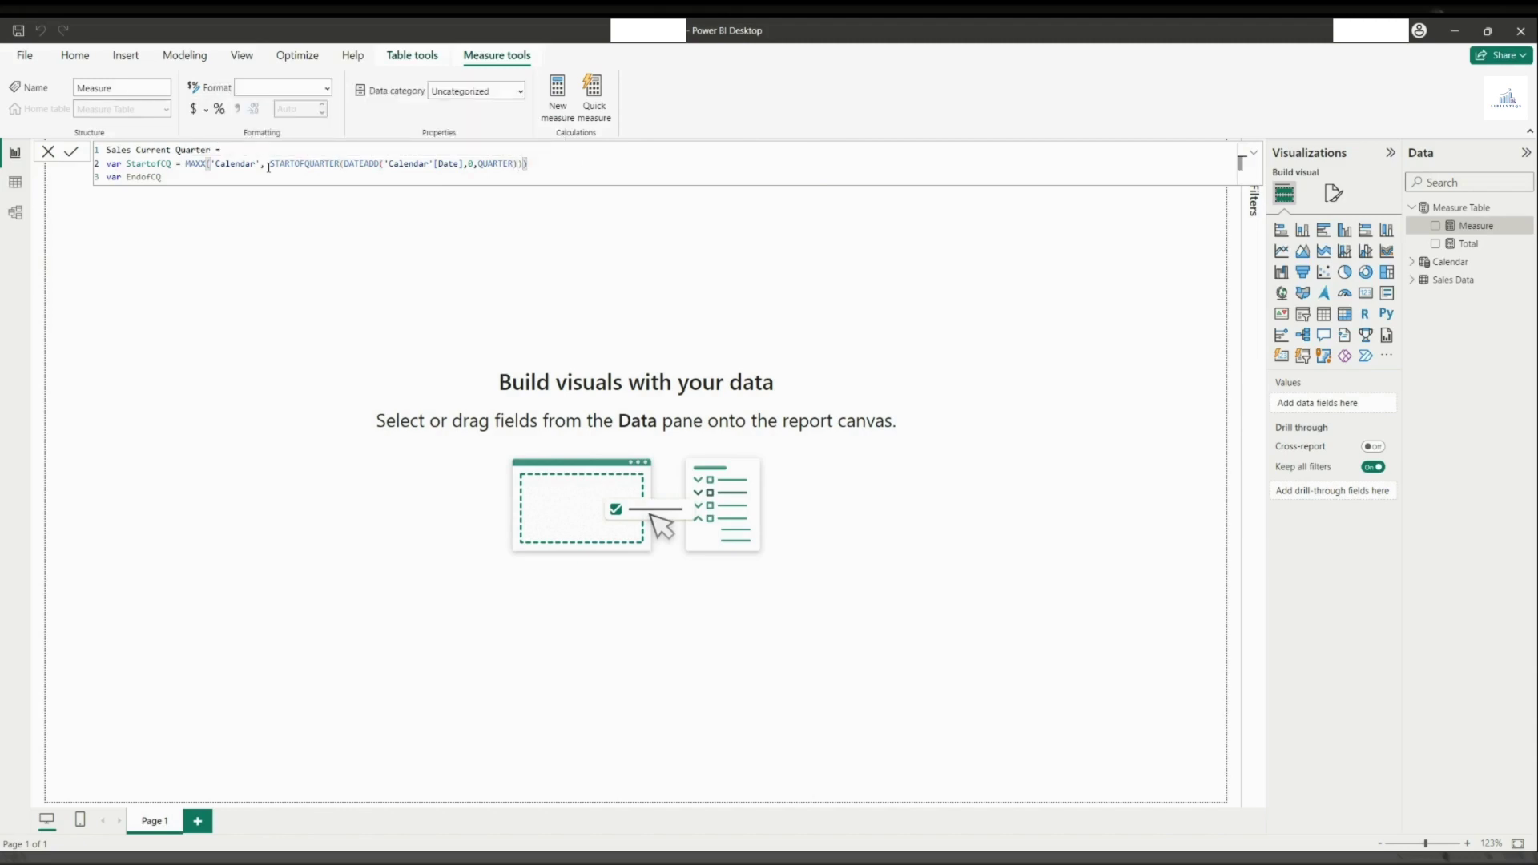
{"action": "left_click_drag", "start_coordinate": [538, 171], "coordinate": [187, 165]}
{"action": "key", "text": "ctrl+c"}
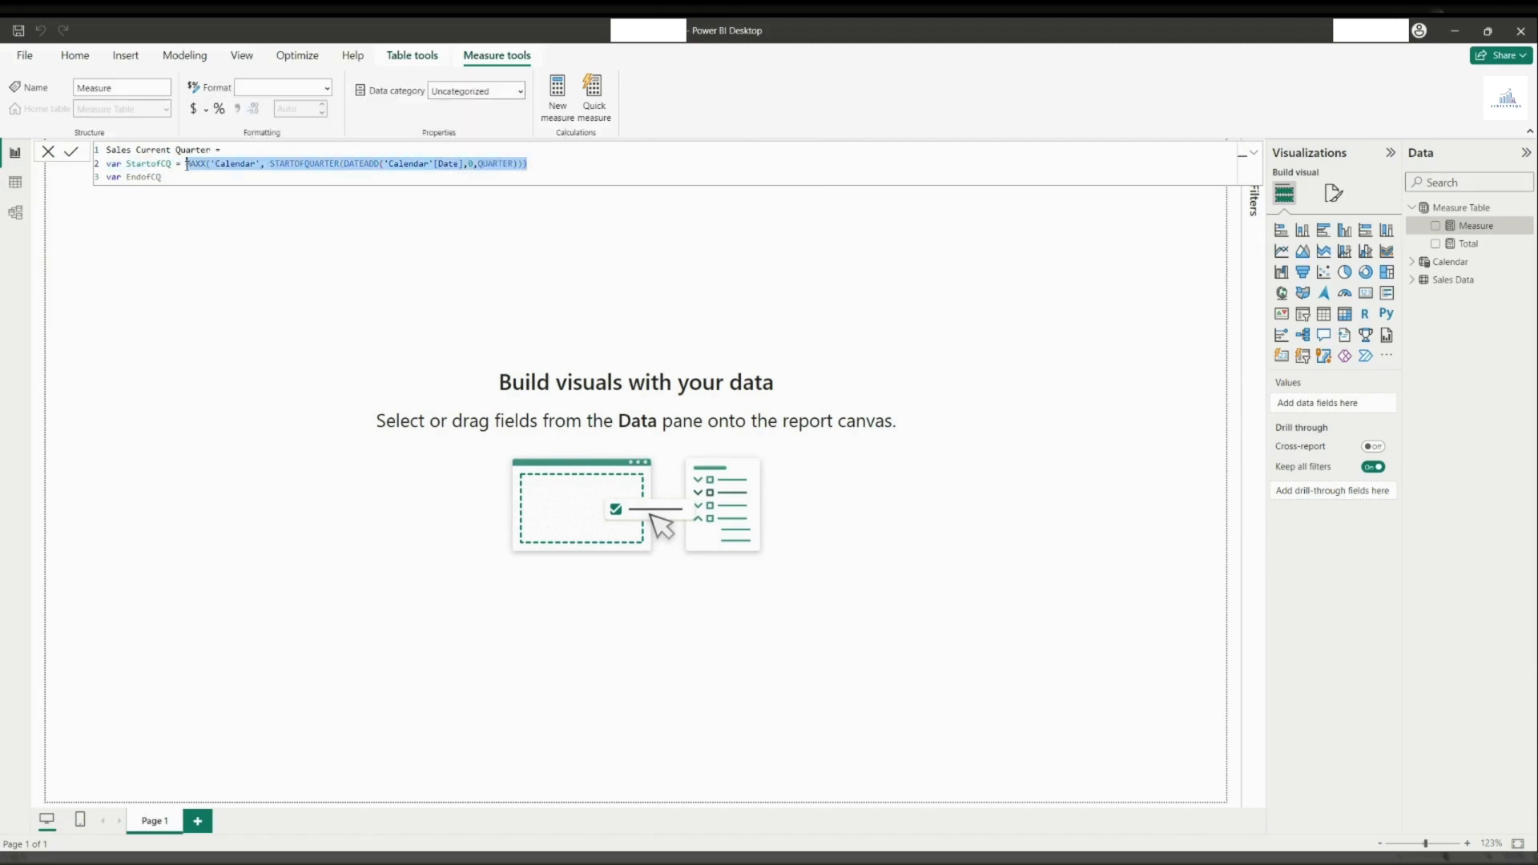
Set EndofCQ = MAXX('Calendar', ENDOFQUARTER(DATEADD('Calendar'[Date],0,QUARTER)))
{"action": "left_click", "coordinate": [193, 177]}
{"action": "type", "text": "="}
{"action": "key", "text": "ctrl+v"}
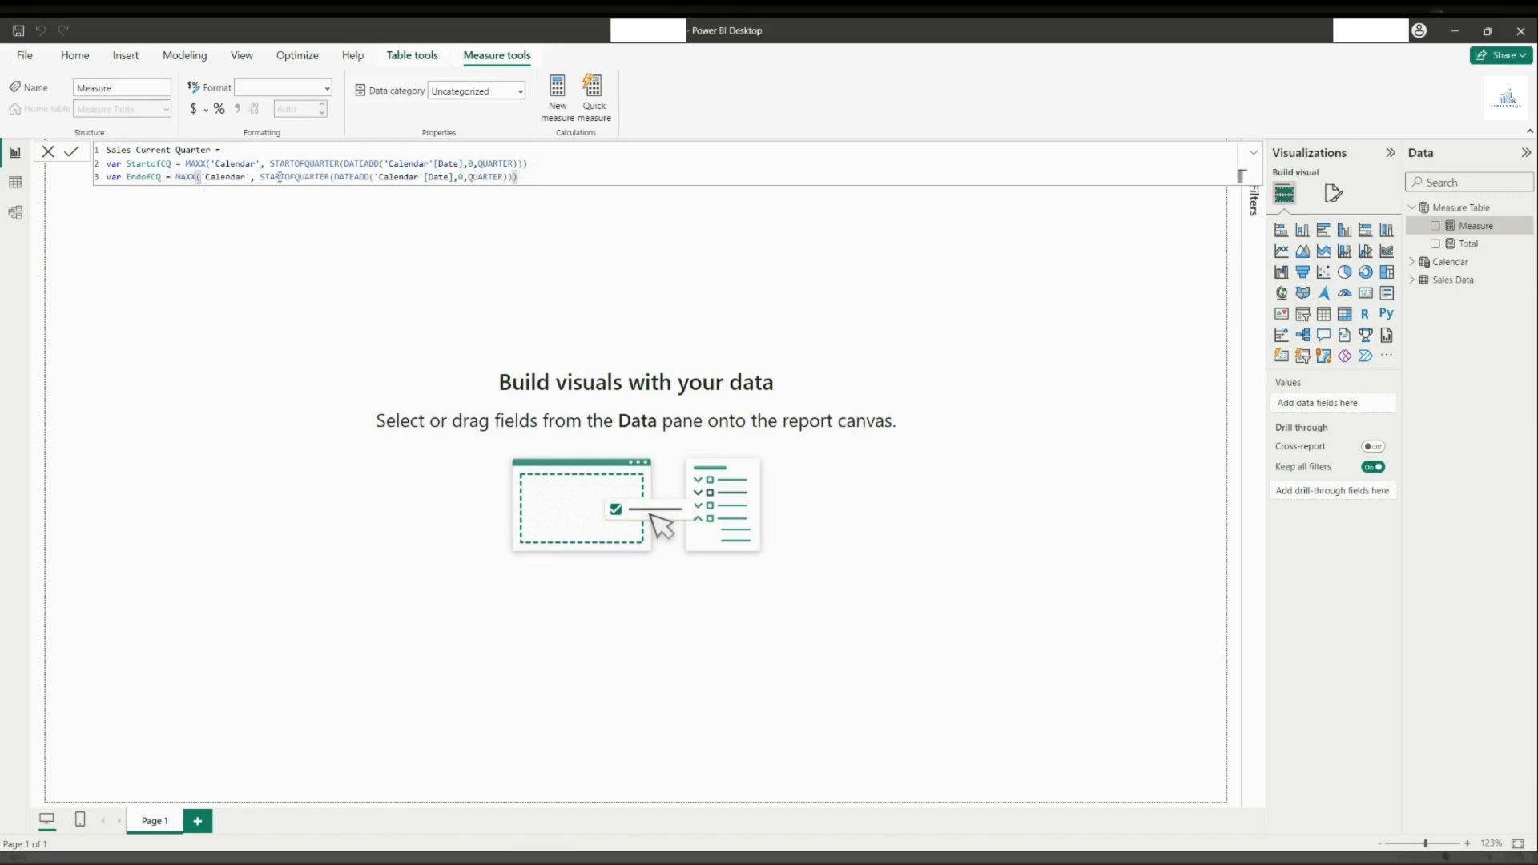
{"action": "left_click_drag", "start_coordinate": [281, 177], "coordinate": [257, 177]}
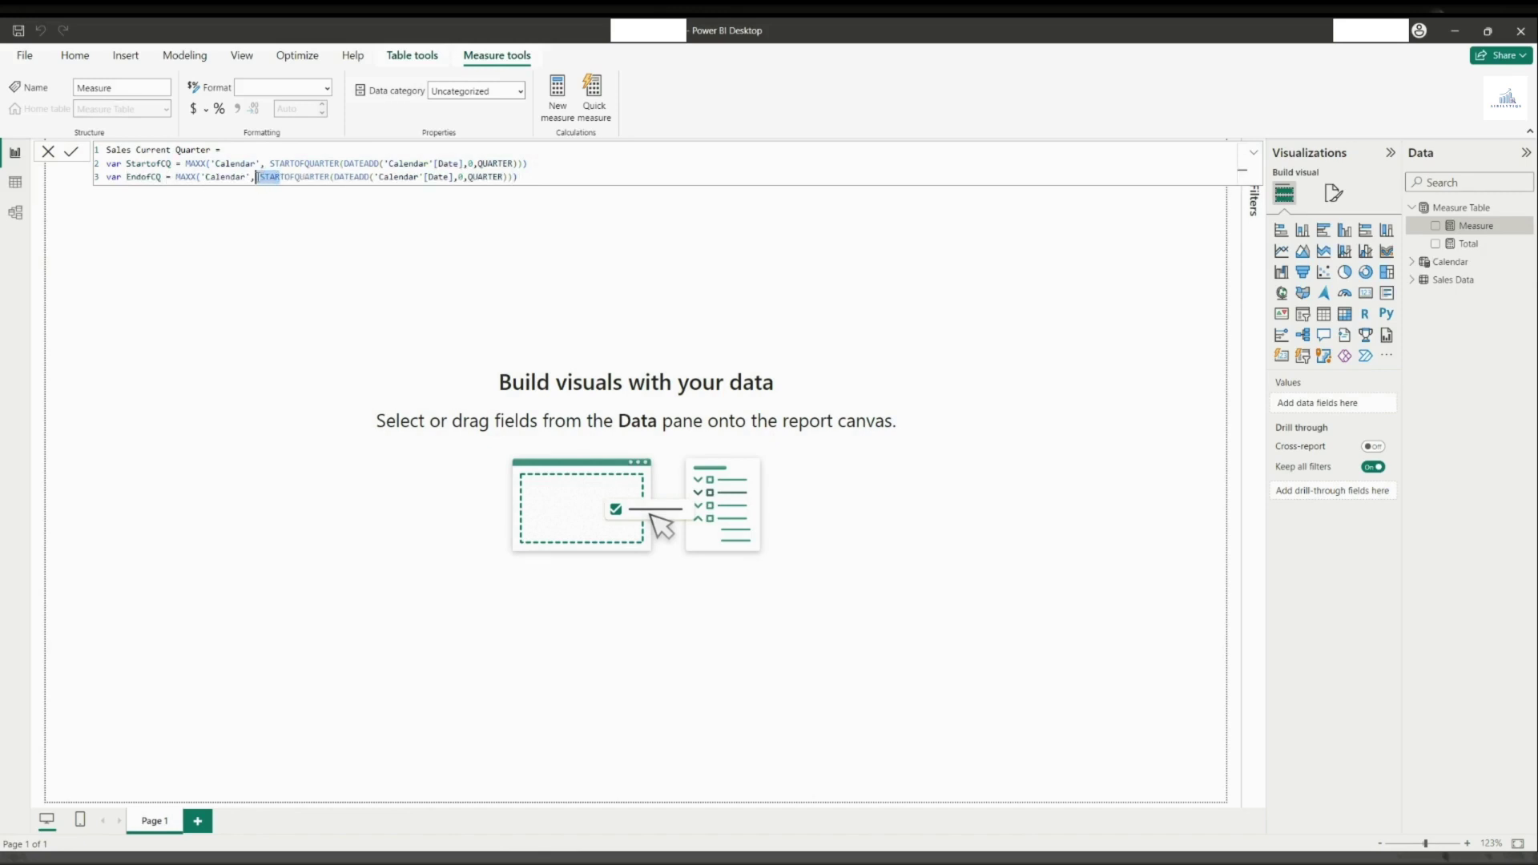
{"action": "type", "text": "END"}
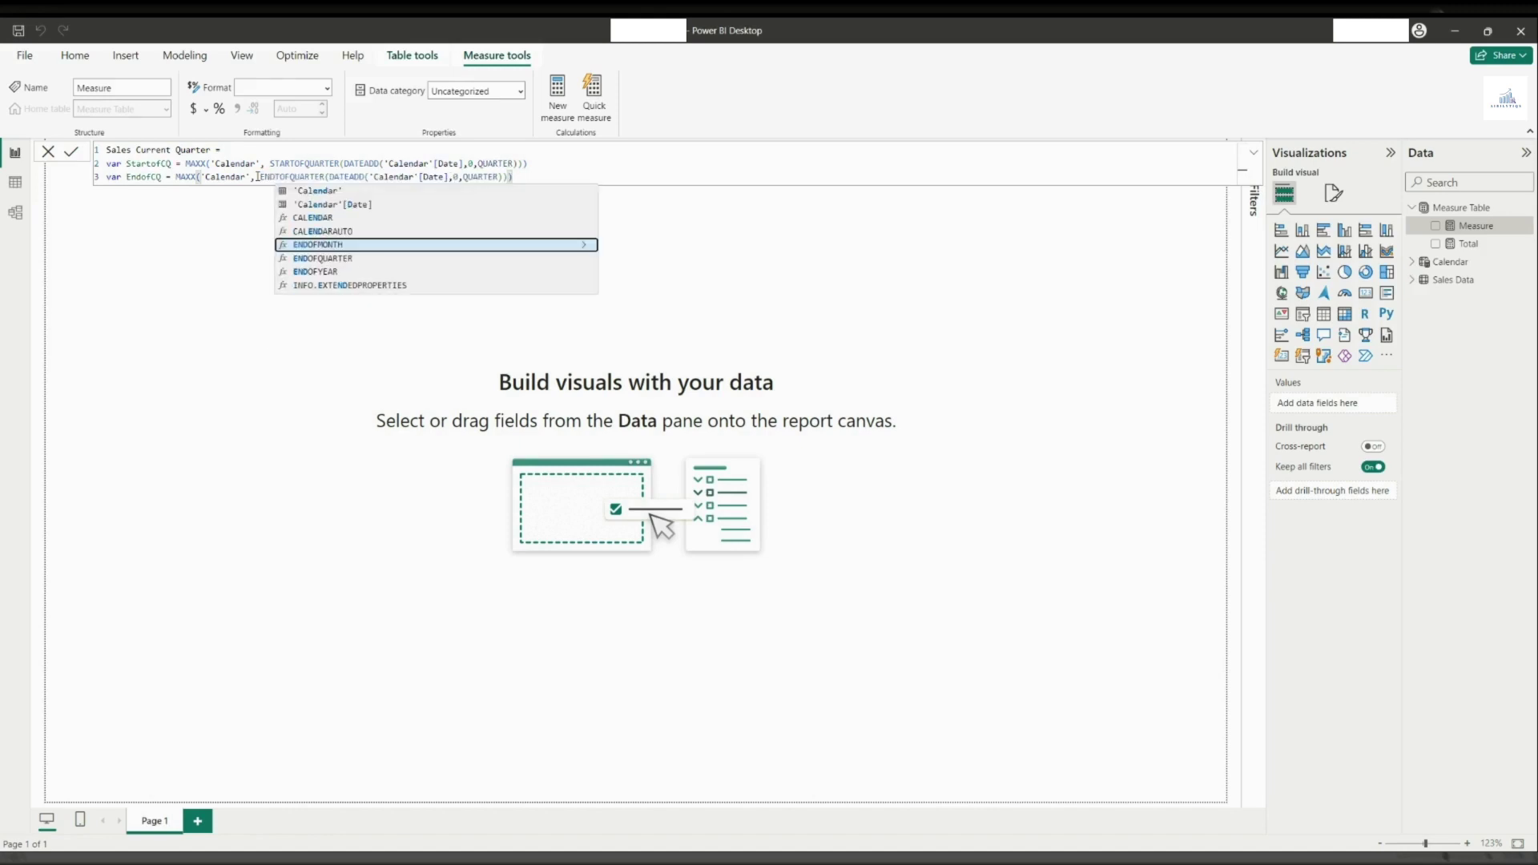
{"action": "key", "text": "Delete"}
Add a RETURN line after the two variables
{"action": "left_click", "coordinate": [519, 177]}
{"action": "key", "text": "shift+Return"}
{"action": "type", "text": "RETURN"}
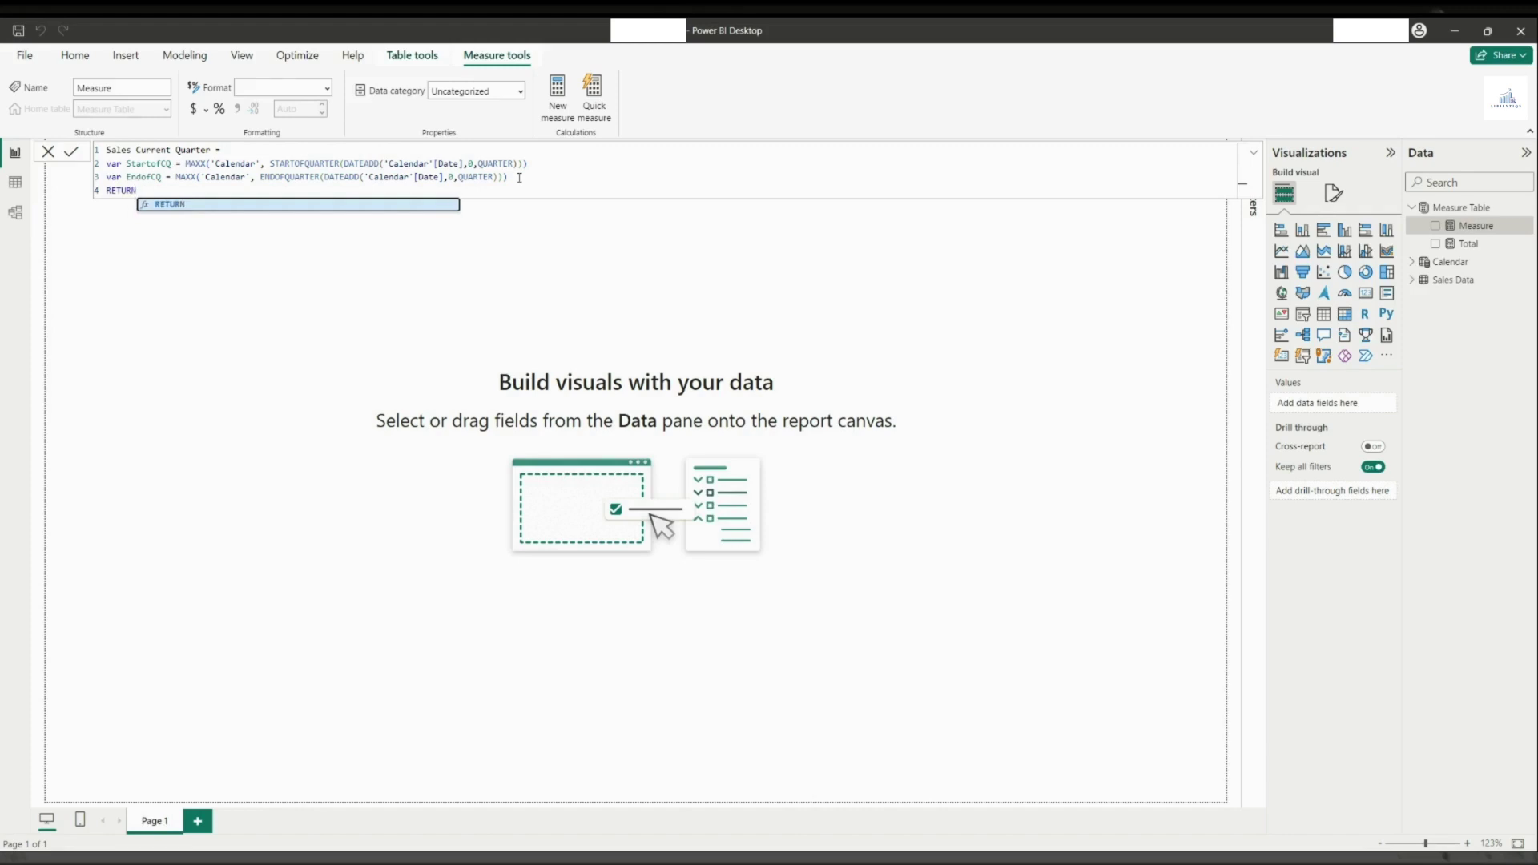
{"action": "key", "text": "shift+Return"}
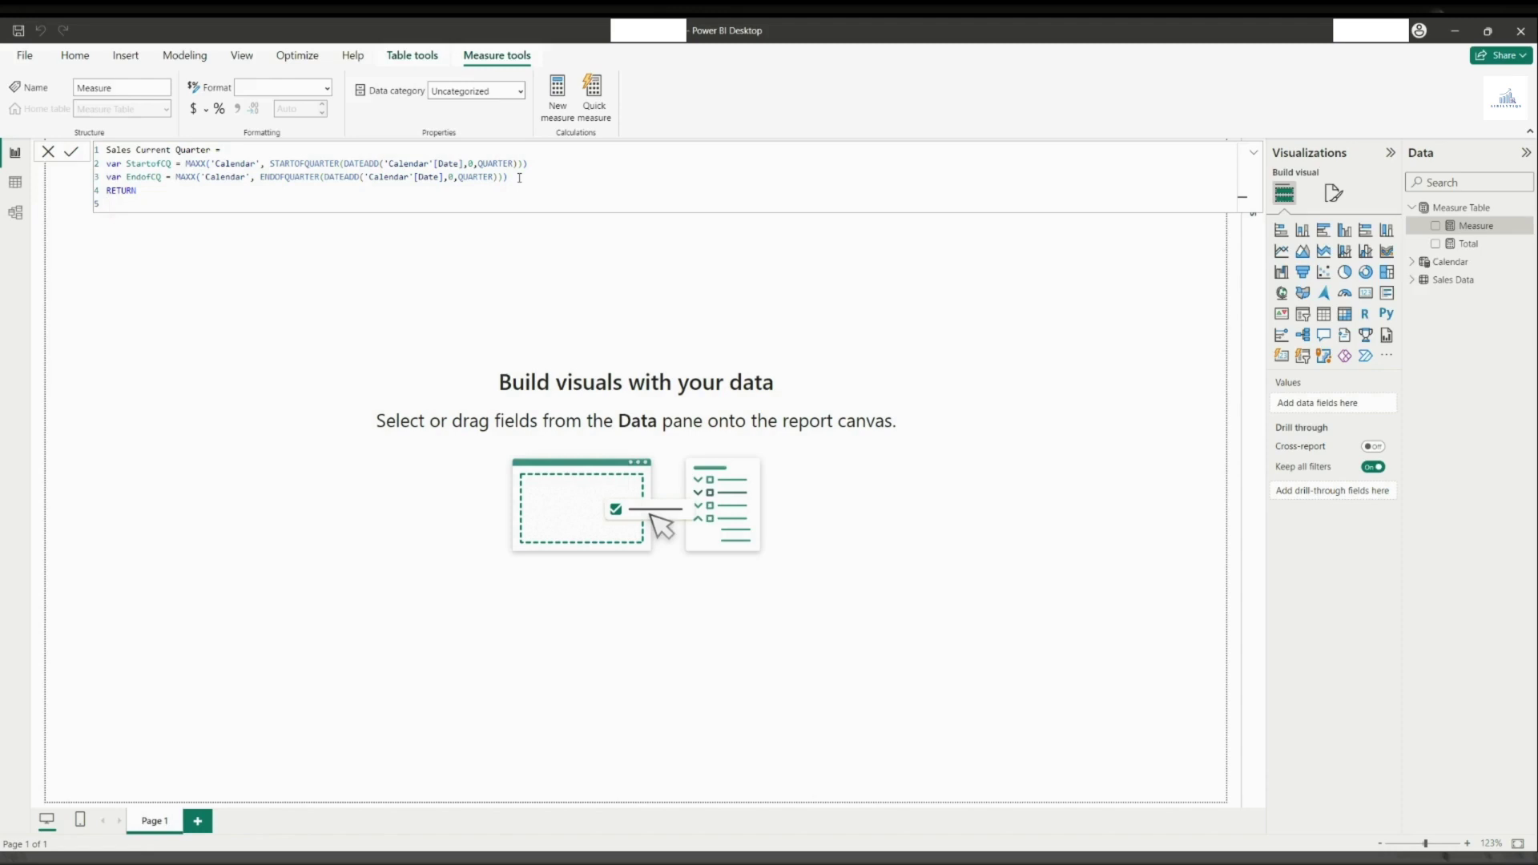
Return CALCULATE([Total], DATESBETWEEN('Calendar'[Date], StartofCQ, EndofCQ)) and commit the measure
{"action": "type", "text": "CALCULATE("}
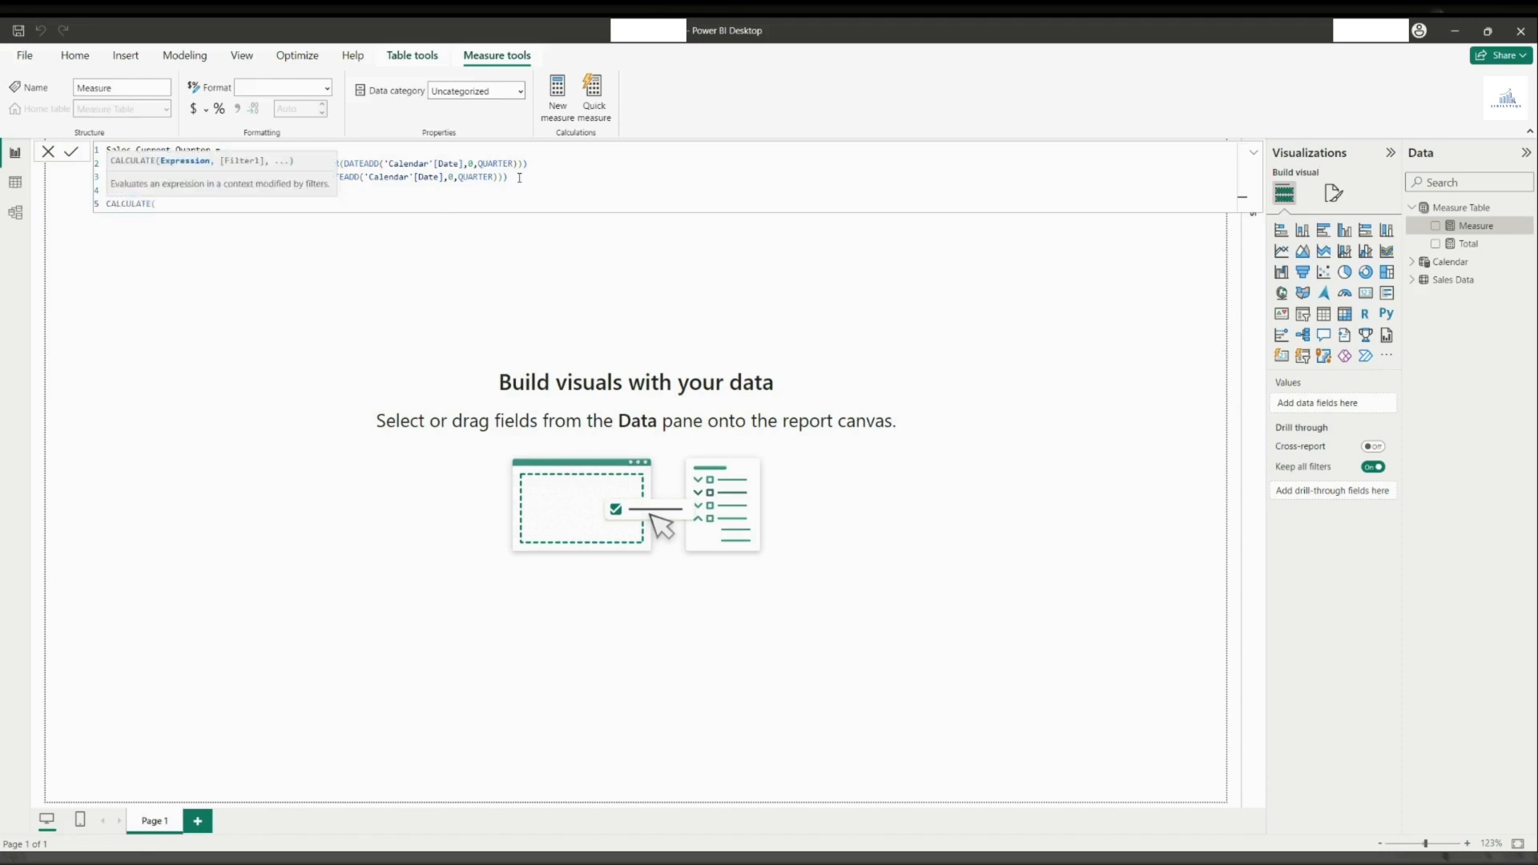
{"action": "type", "text": "TOTA"}
{"action": "key", "text": "Tab"}
{"action": "type", "text": ", DATE"}
{"action": "key", "text": "Down"}
{"action": "key", "text": "Down"}
{"action": "key", "text": "Down"}
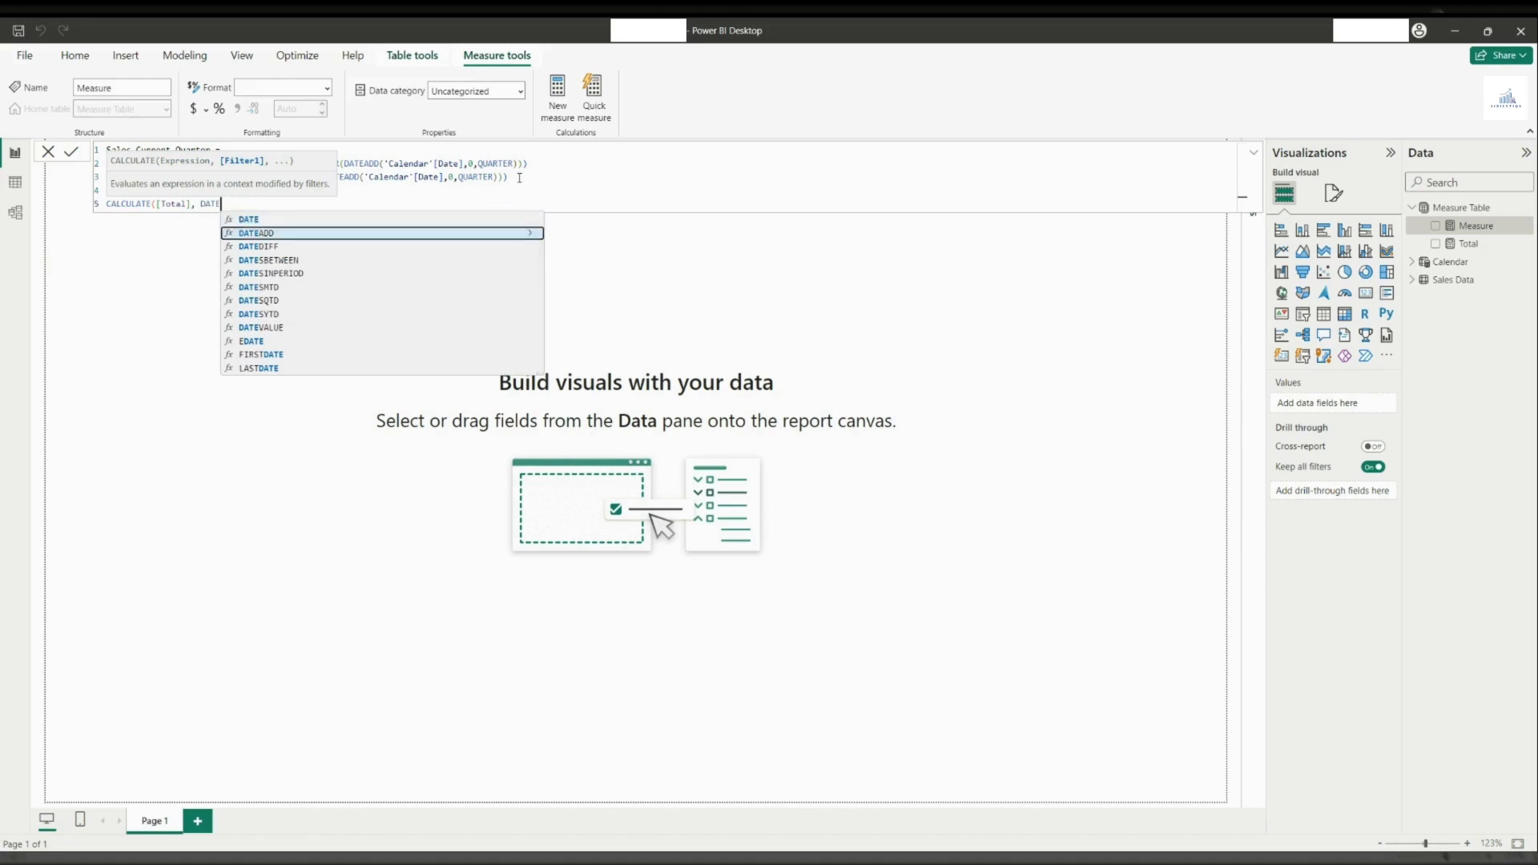
{"action": "key", "text": "Tab"}
{"action": "type", "text": "CALEN"}
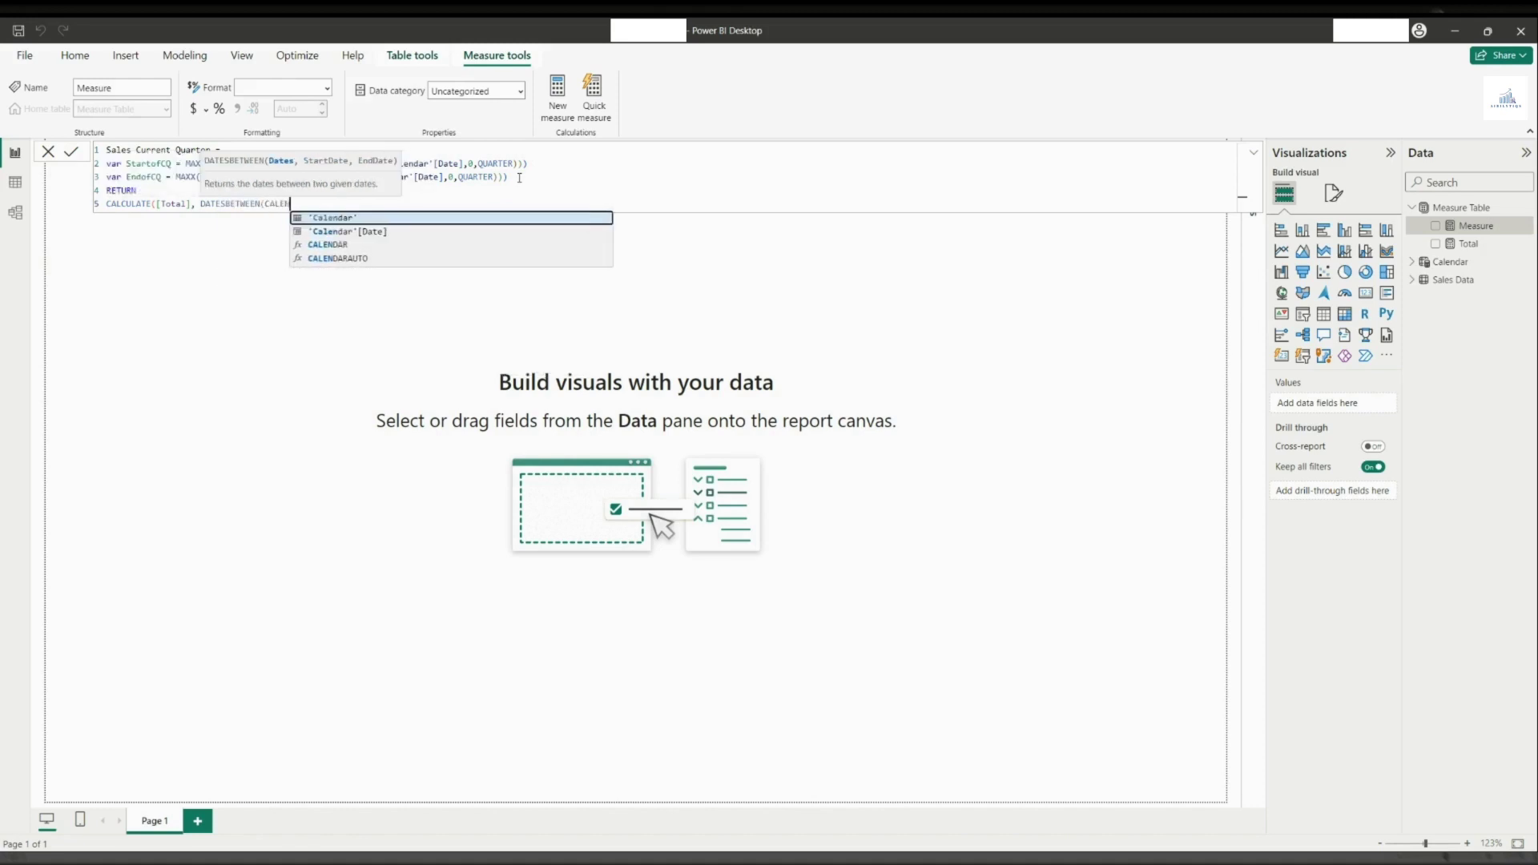
{"action": "key", "text": "Down"}
{"action": "key", "text": "Tab"}
{"action": "type", "text": ", START"}
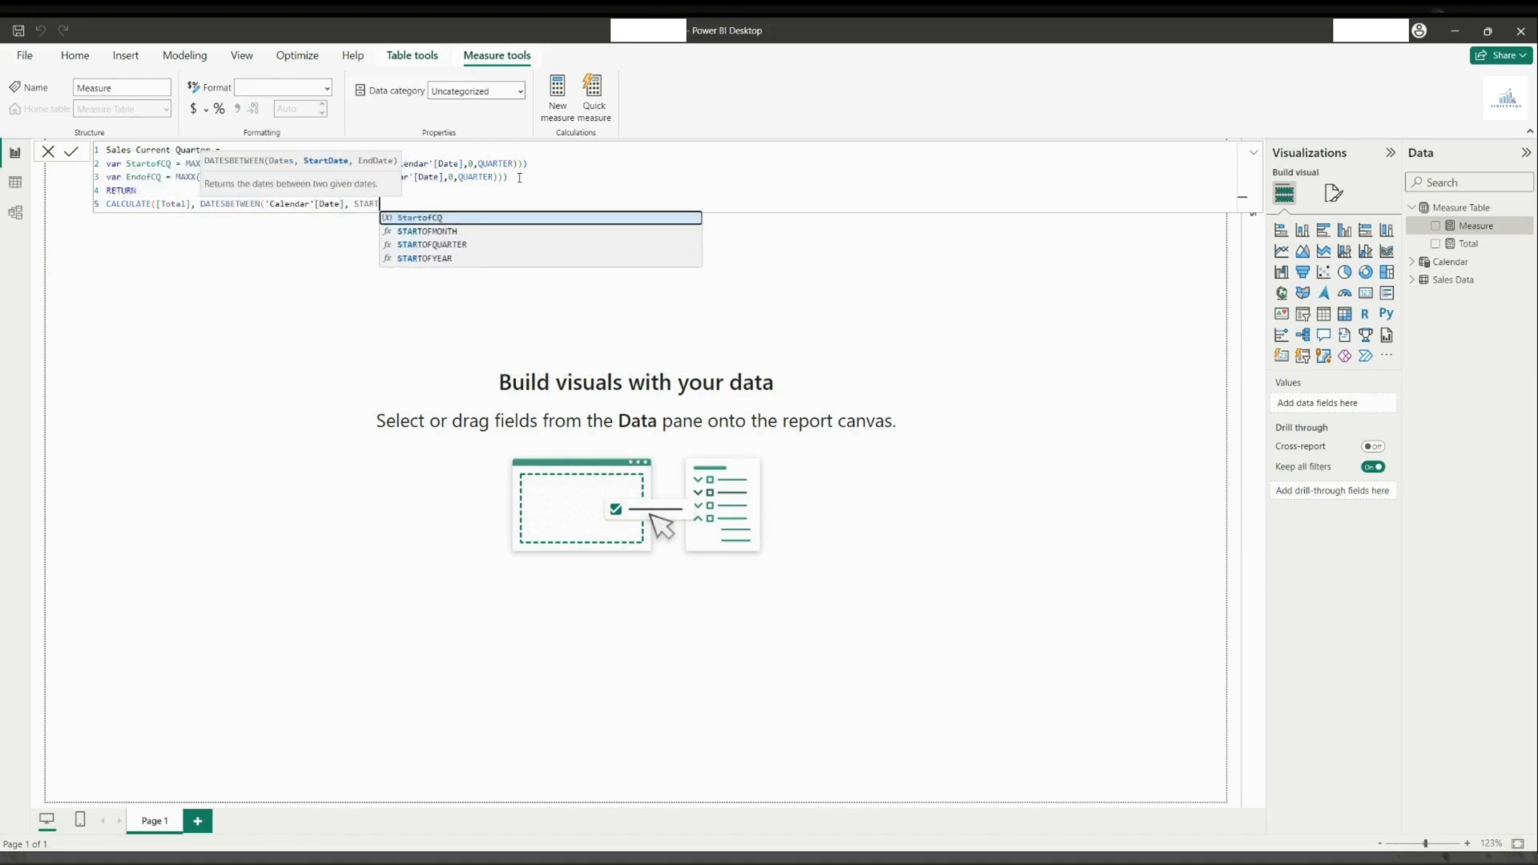
{"action": "key", "text": "Tab"}
{"action": "type", "text": ", END"}
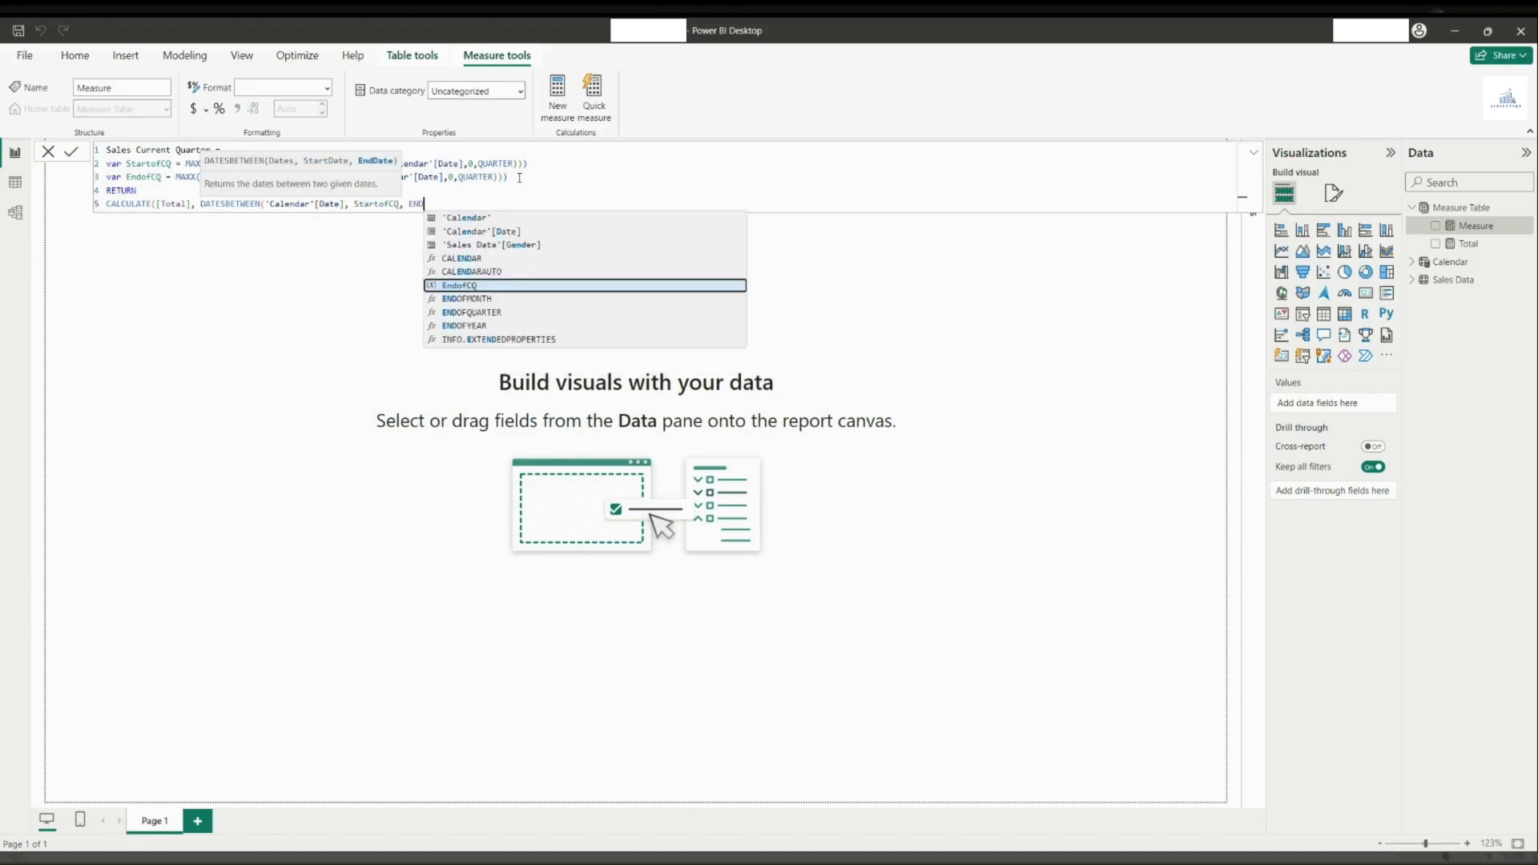
{"action": "key", "text": "Tab"}
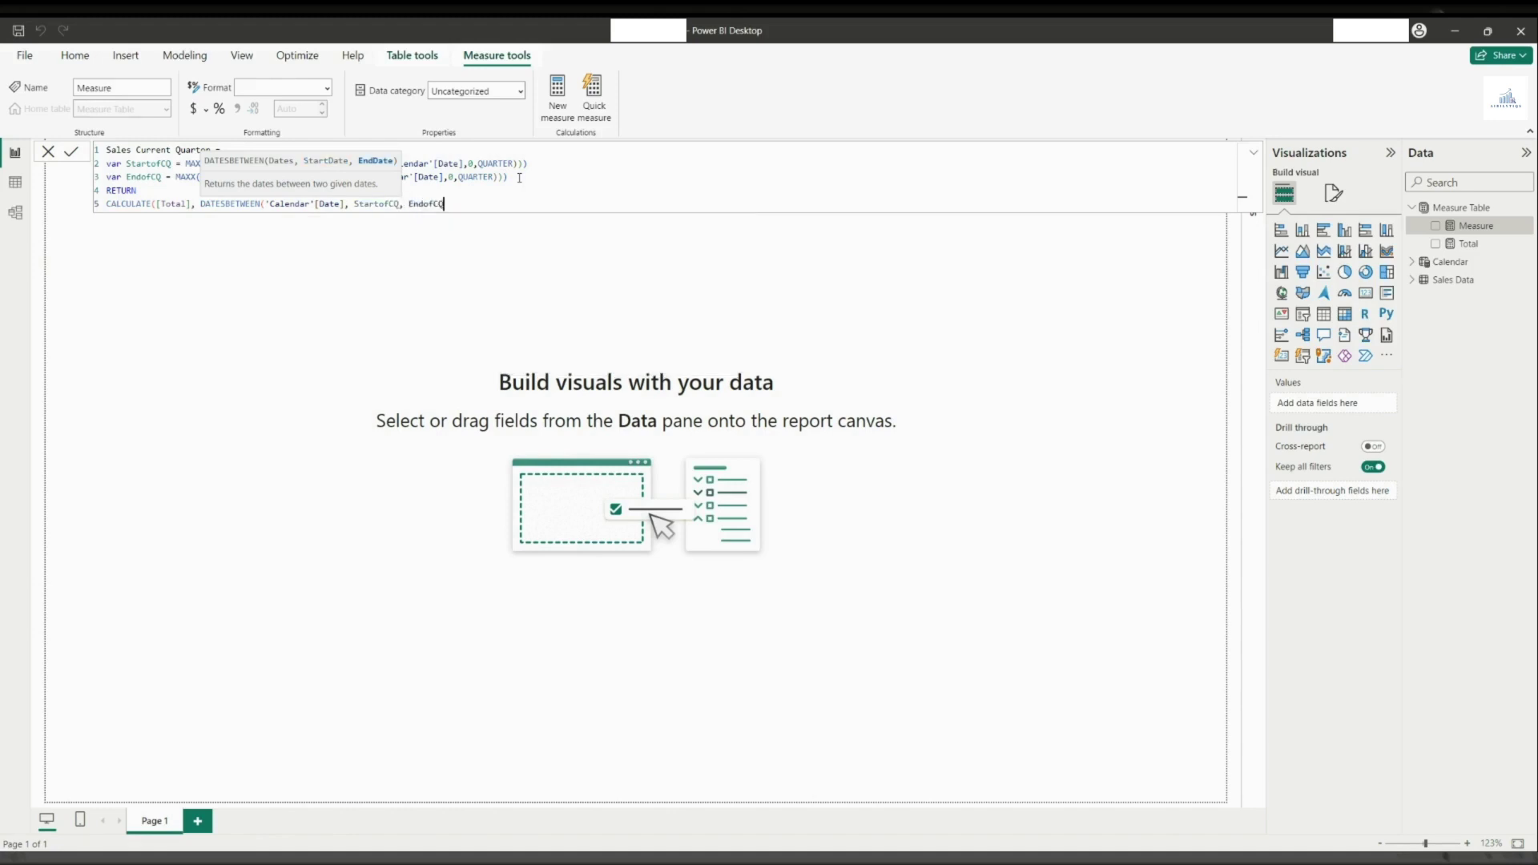
{"action": "type", "text": "))"}
{"action": "key", "text": "Return"}
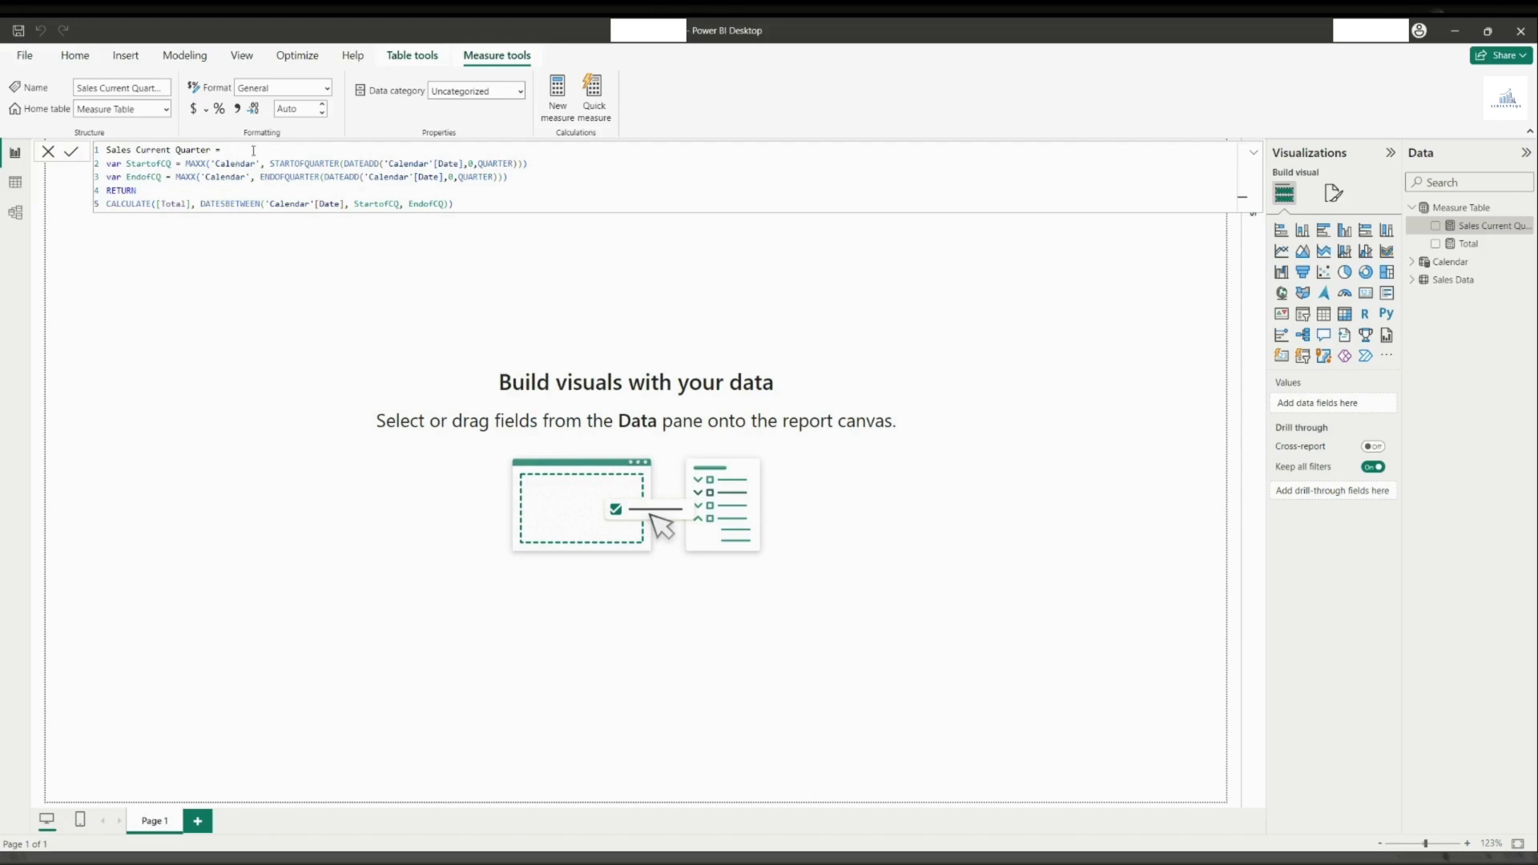
Create a StartofCQ measure from the copied StartofCQ definition
{"action": "left_click_drag", "start_coordinate": [548, 168], "coordinate": [126, 165]}
{"action": "key", "text": "ctrl+c"}
{"action": "left_click", "coordinate": [544, 113]}
{"action": "key", "text": "ctrl+v"}
Create an EndofCQ measure from the copied EndofCQ definition
{"action": "left_click", "coordinate": [71, 151]}
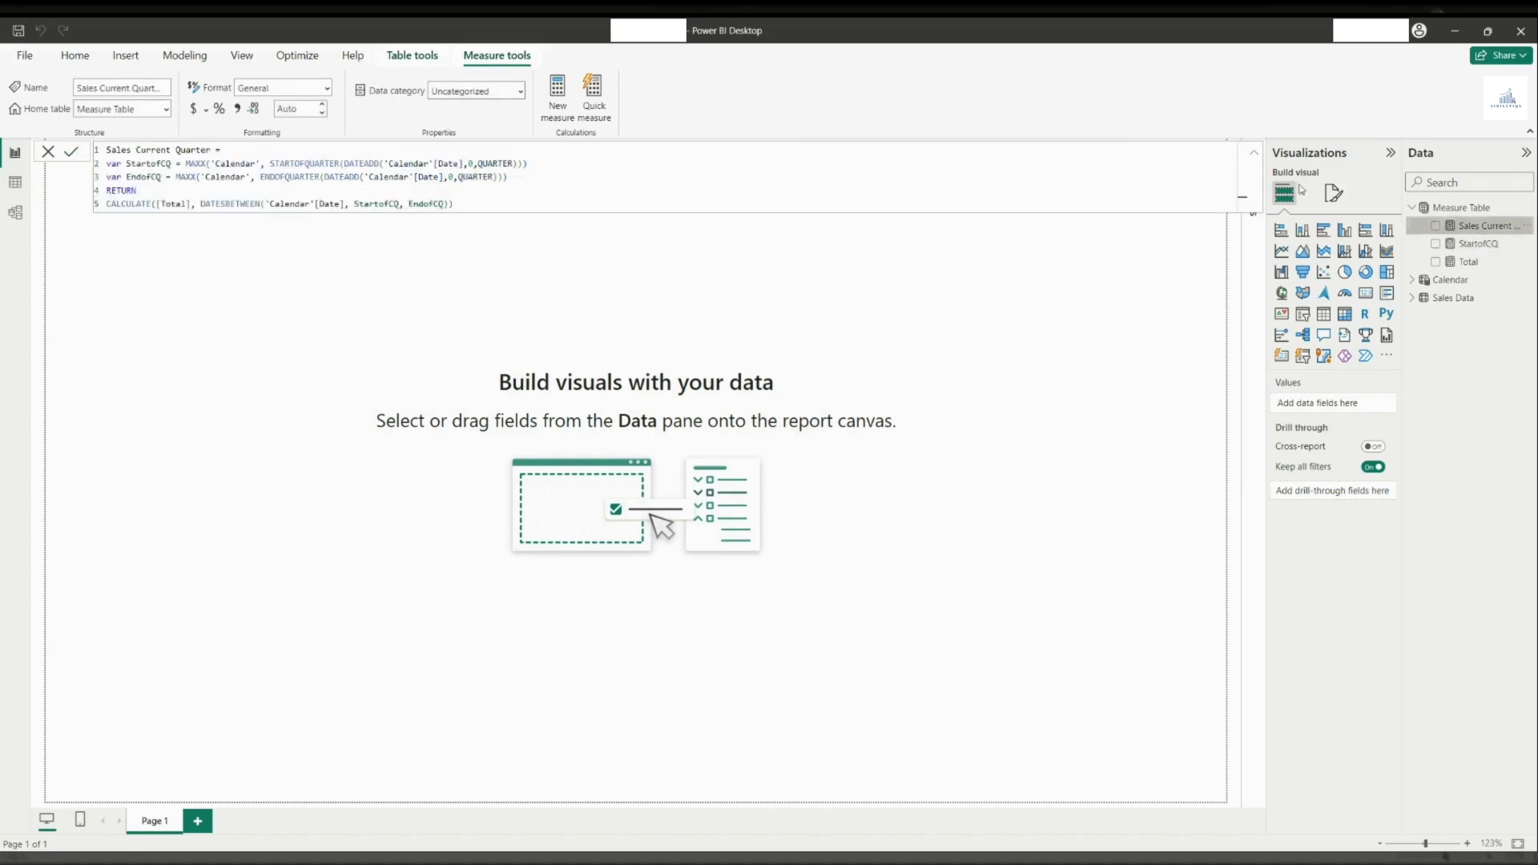
{"action": "left_click_drag", "start_coordinate": [508, 177], "coordinate": [128, 177]}
{"action": "key", "text": "ctrl+c"}
{"action": "left_click", "coordinate": [558, 96]}
{"action": "key", "text": "ctrl+v"}
{"action": "left_click", "coordinate": [71, 151]}
Format EndofCQ as dd/mm/yyyy and add side-by-side cards showing StartofCQ and EndofCQ
{"action": "left_click", "coordinate": [282, 88]}
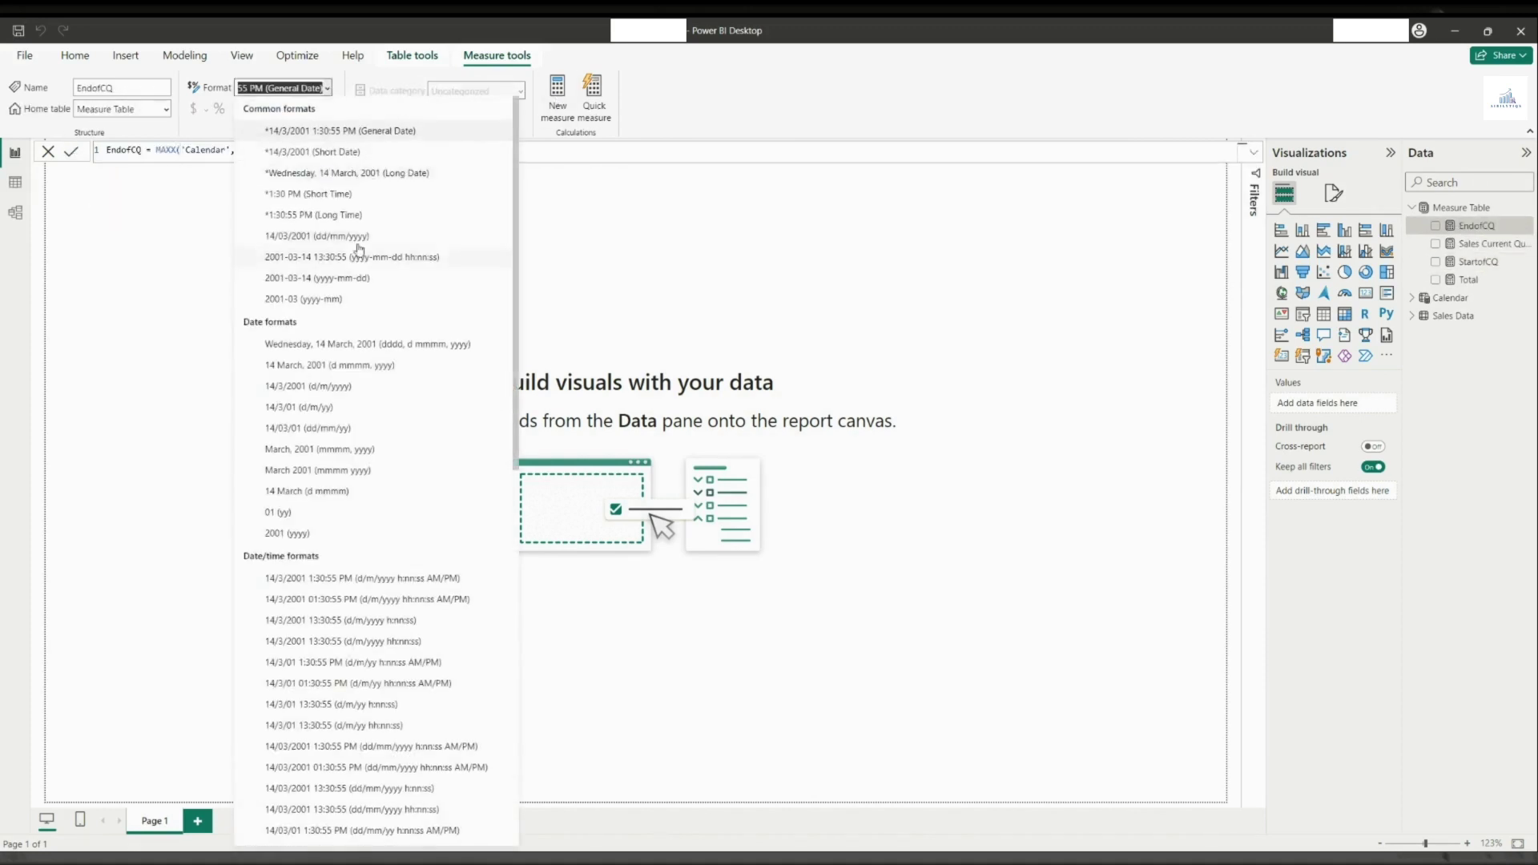
{"action": "left_click", "coordinate": [584, 180]}
{"action": "left_click", "coordinate": [1435, 261]}
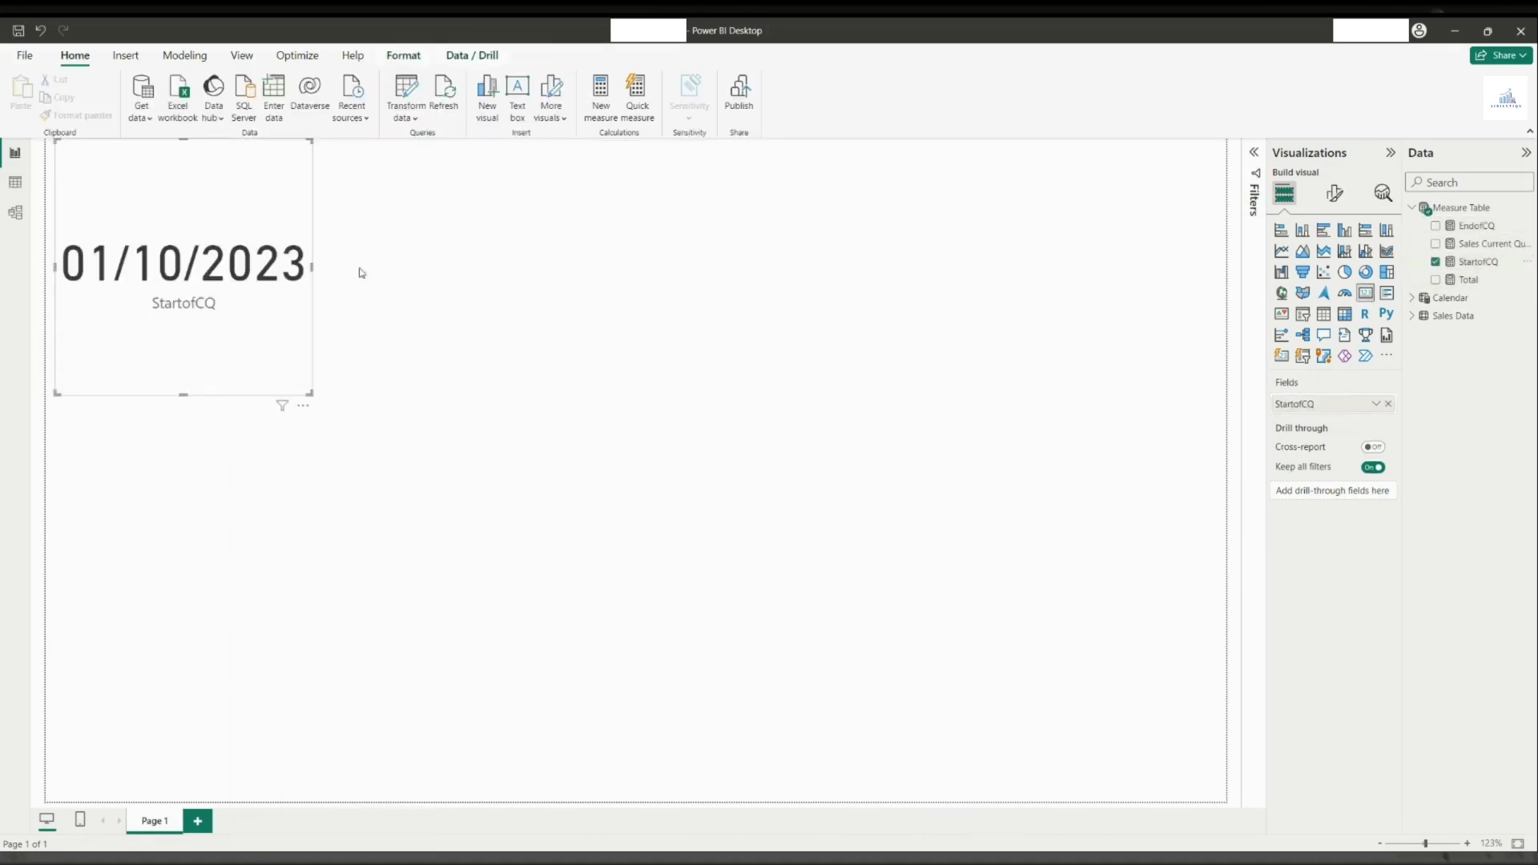
{"action": "left_click_drag", "start_coordinate": [250, 273], "coordinate": [380, 303]}
{"action": "key", "text": "ctrl+c"}
{"action": "key", "text": "ctrl+v"}
{"action": "left_click_drag", "start_coordinate": [380, 304], "coordinate": [798, 312]}
{"action": "left_click_drag", "start_coordinate": [1476, 225], "coordinate": [1330, 404]}
{"action": "left_click", "coordinate": [1040, 343]}
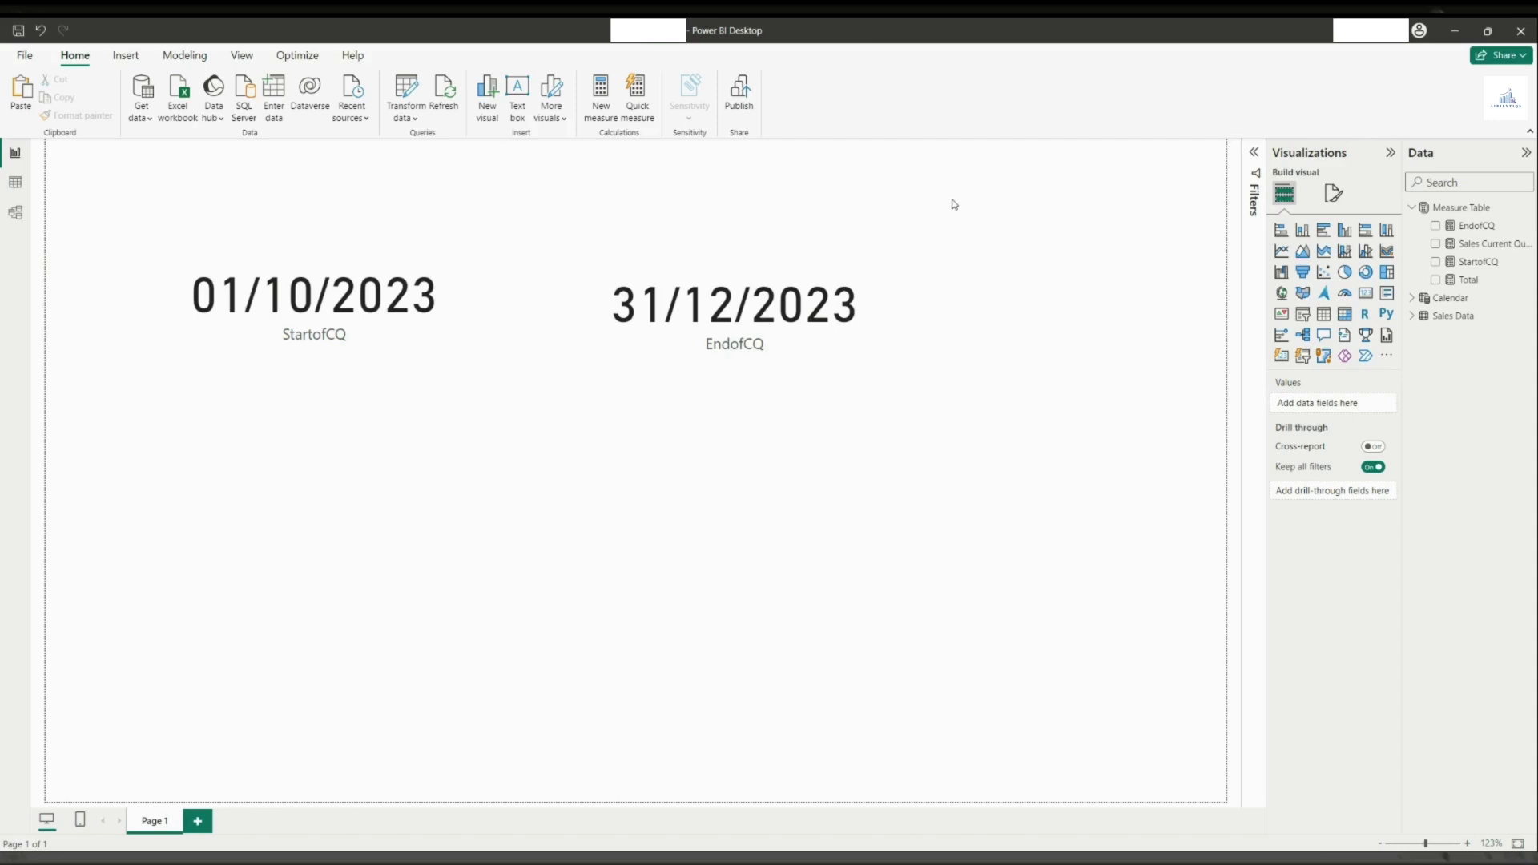
Review the date cards (01/10/2023 and 31/12/2023), then clear them from the page
{"action": "left_click_drag", "start_coordinate": [954, 202], "coordinate": [58, 503]}
{"action": "left_click_drag", "start_coordinate": [362, 324], "coordinate": [413, 334]}
{"action": "left_click", "coordinate": [1214, 378]}
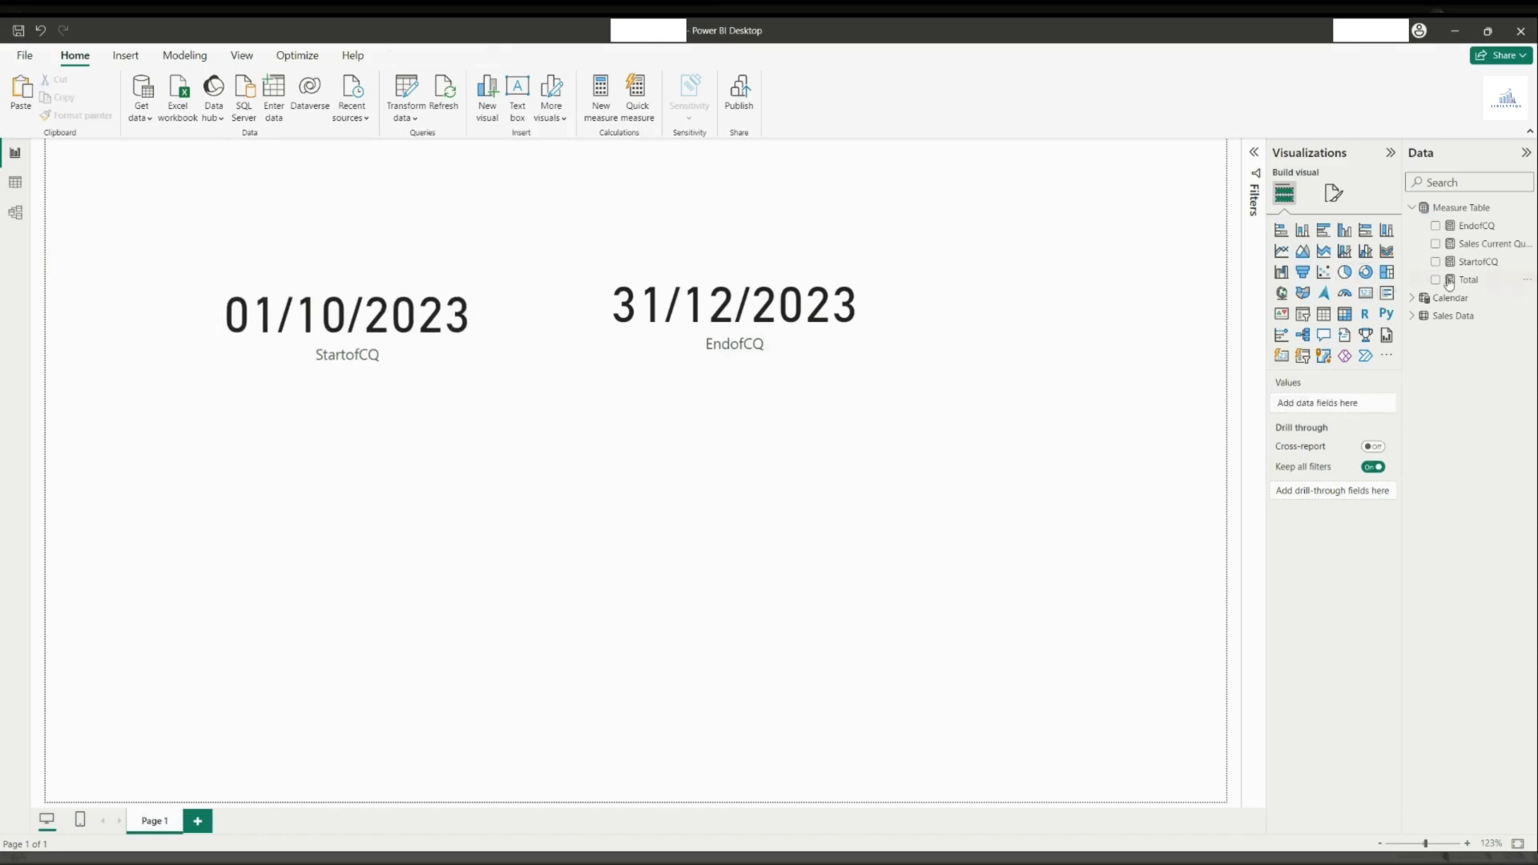
{"action": "left_click", "coordinate": [1481, 244]}
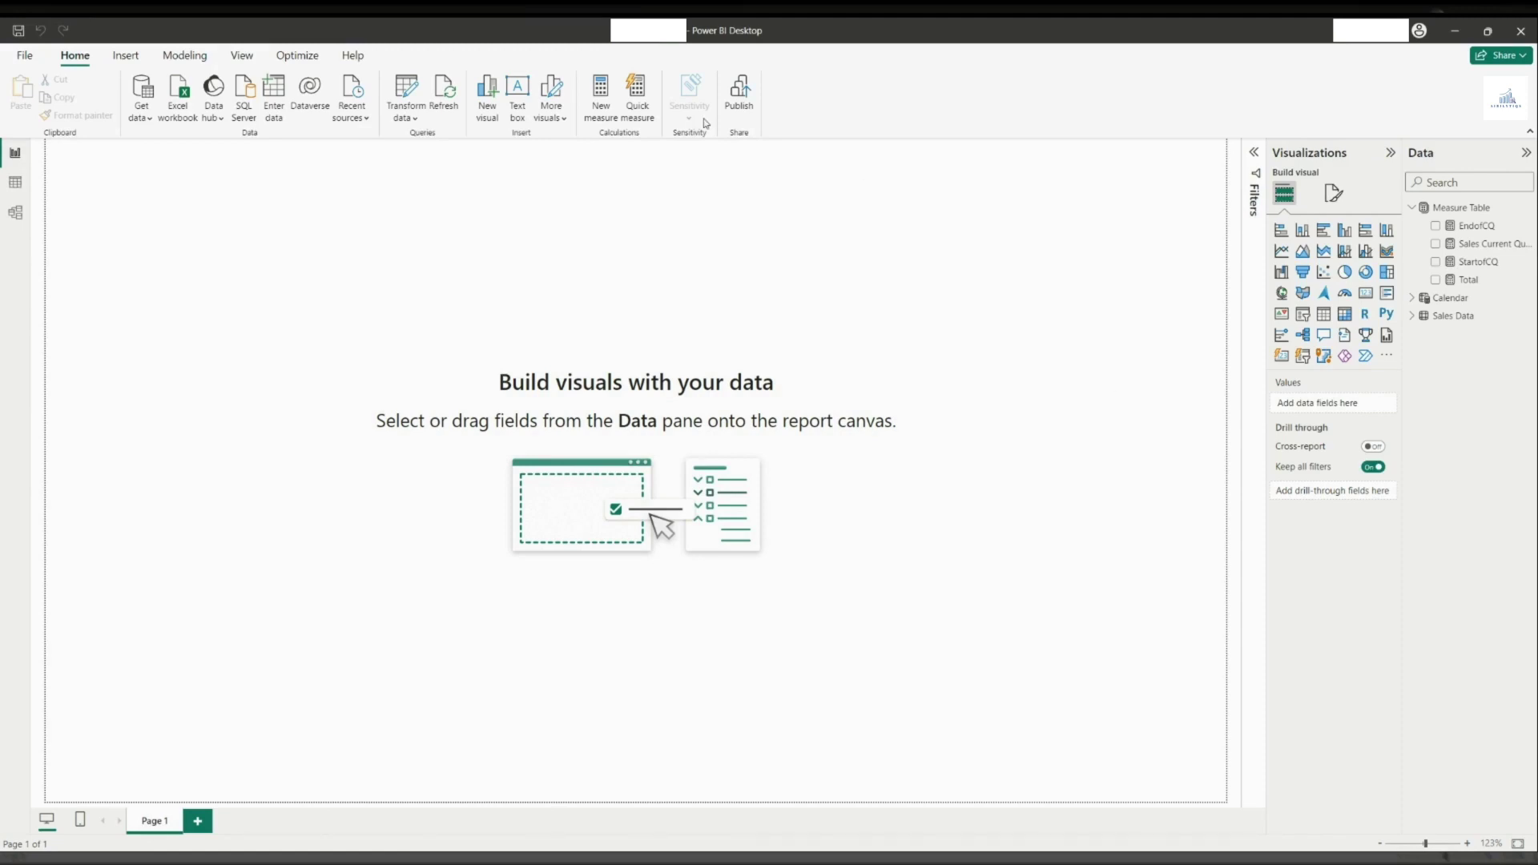
Paste the Sales Current Quarter formula into a new measure and change both DATEADD offsets to -1
{"action": "left_click", "coordinate": [1466, 262]}
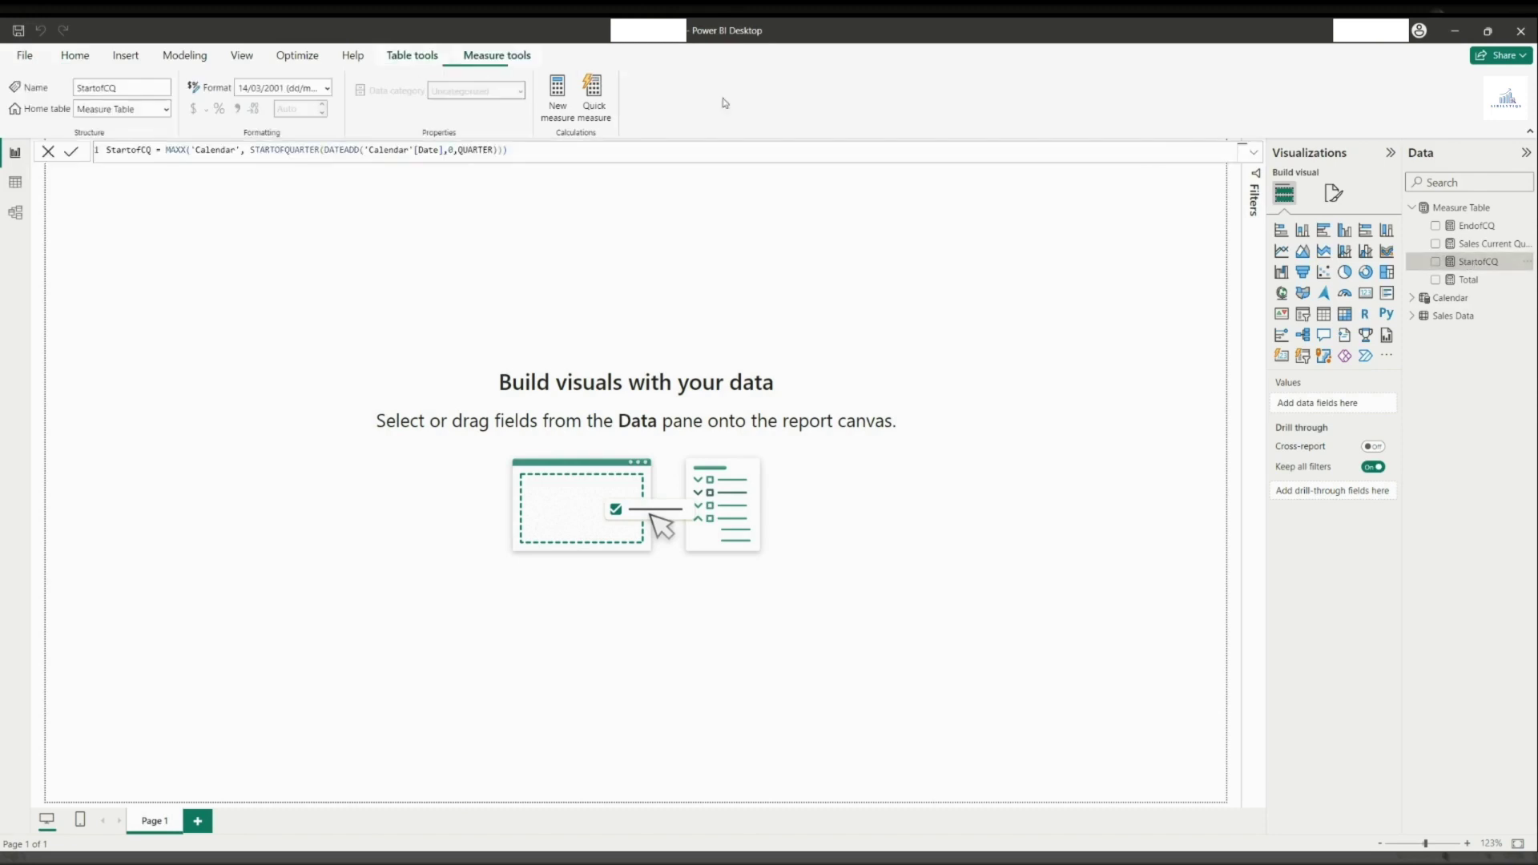
{"action": "left_click", "coordinate": [557, 95]}
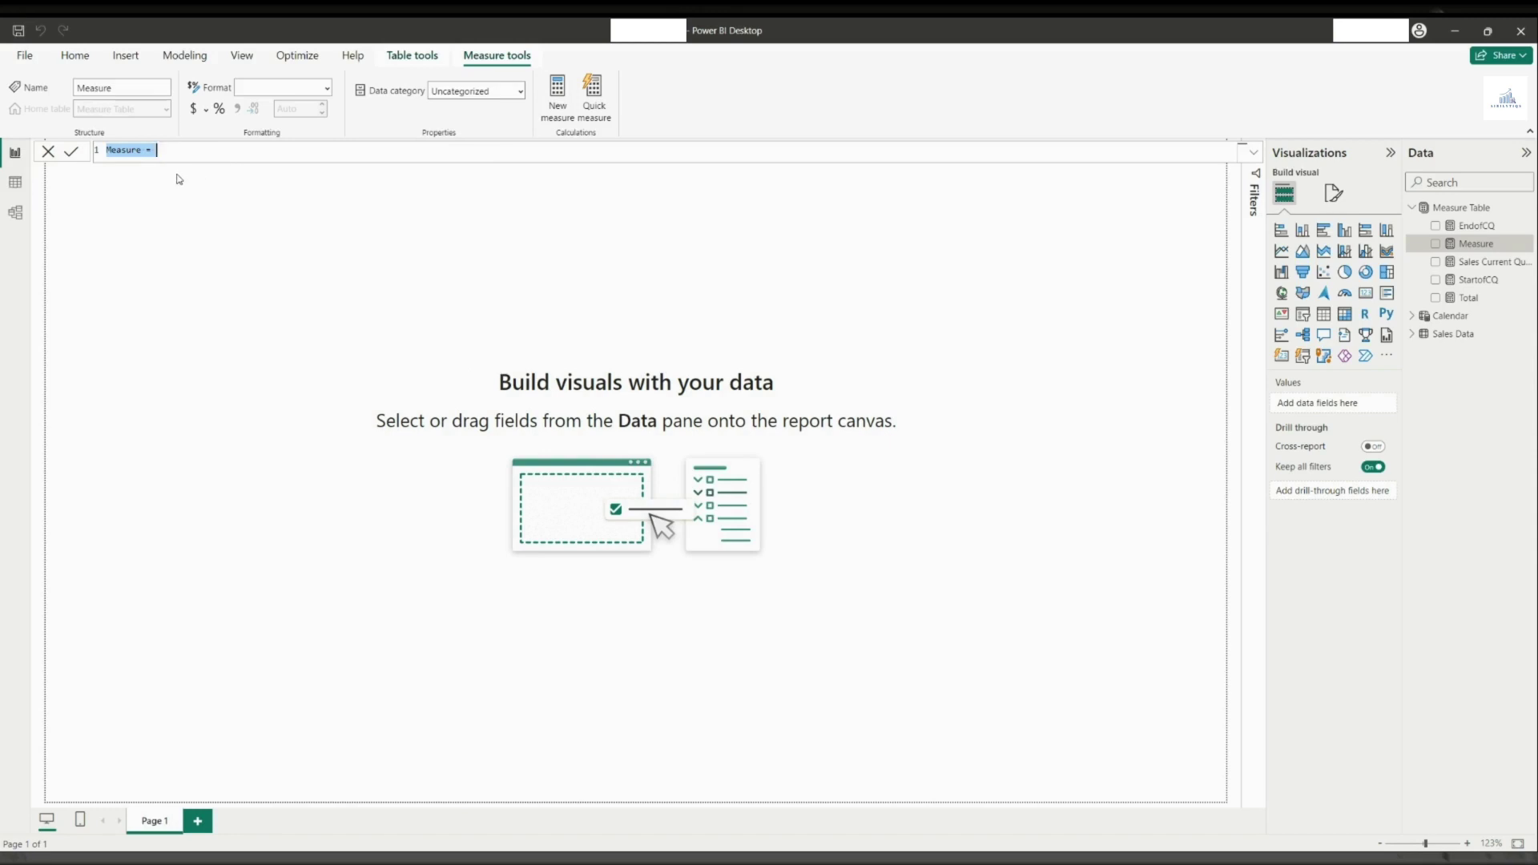
{"action": "key", "text": "ctrl+v"}
{"action": "left_click", "coordinate": [472, 163]}
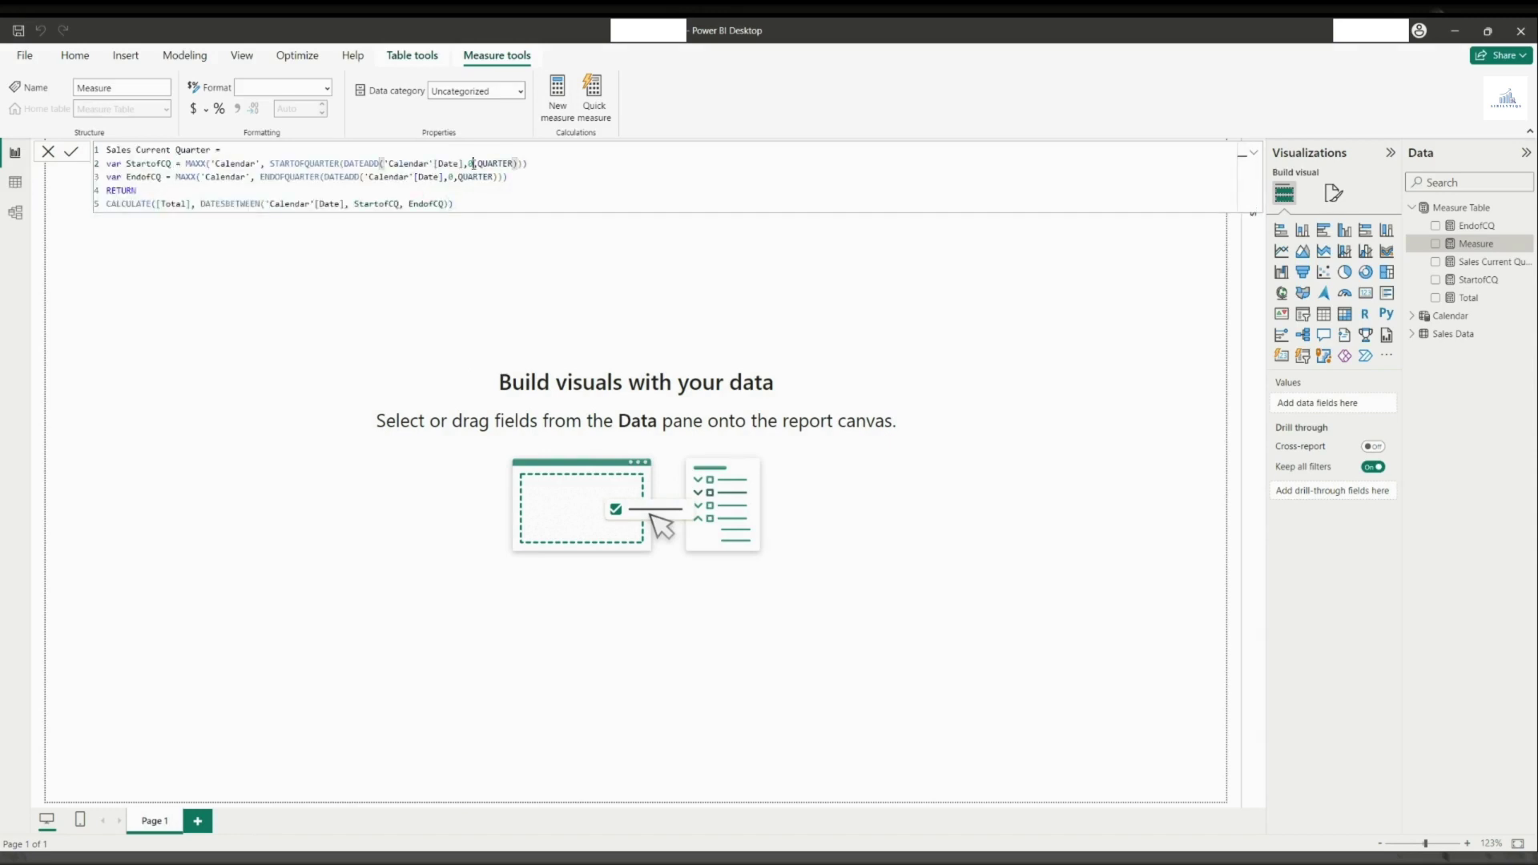
{"action": "key", "text": "BackSpace"}
{"action": "type", "text": "-1"}
{"action": "left_click", "coordinate": [451, 177]}
{"action": "key", "text": "BackSpace"}
{"action": "type", "text": "-1"}
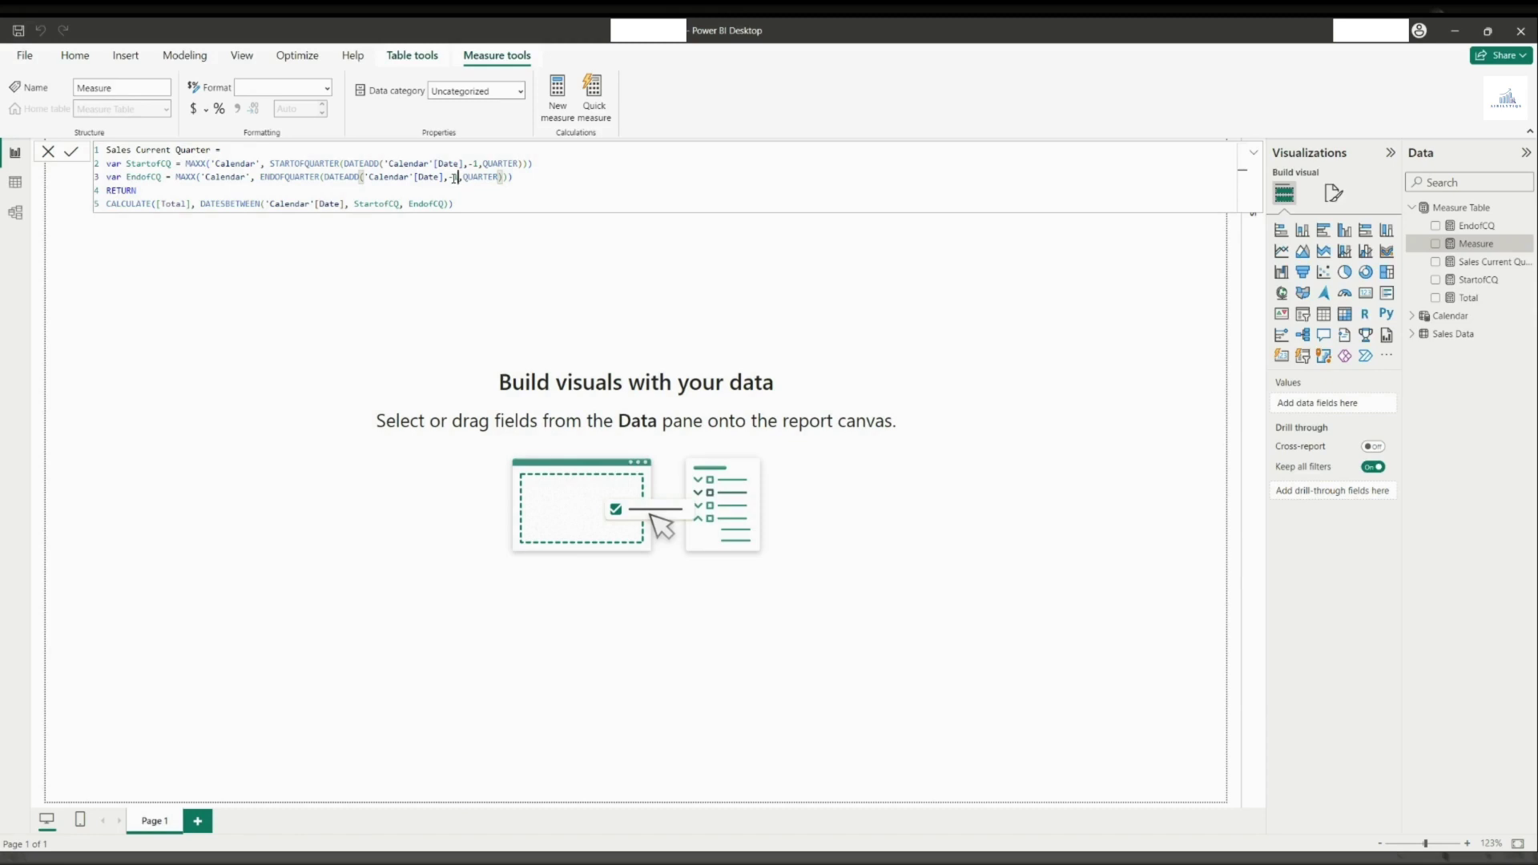
{"action": "key", "text": "BackSpace"}
{"action": "type", "text": "1"}
{"action": "key", "text": "BackSpace"}
{"action": "type", "text": "2"}
Rename the variables to StartofPQ and EndofPQ, and the measure to Sales Previous Quarter
{"action": "type", "text": "P"}
{"action": "left_click_drag", "start_coordinate": [152, 176], "coordinate": [165, 164]}
{"action": "type", "text": "P"}
{"action": "left_click_drag", "start_coordinate": [389, 204], "coordinate": [394, 204]}
{"action": "type", "text": "P"}
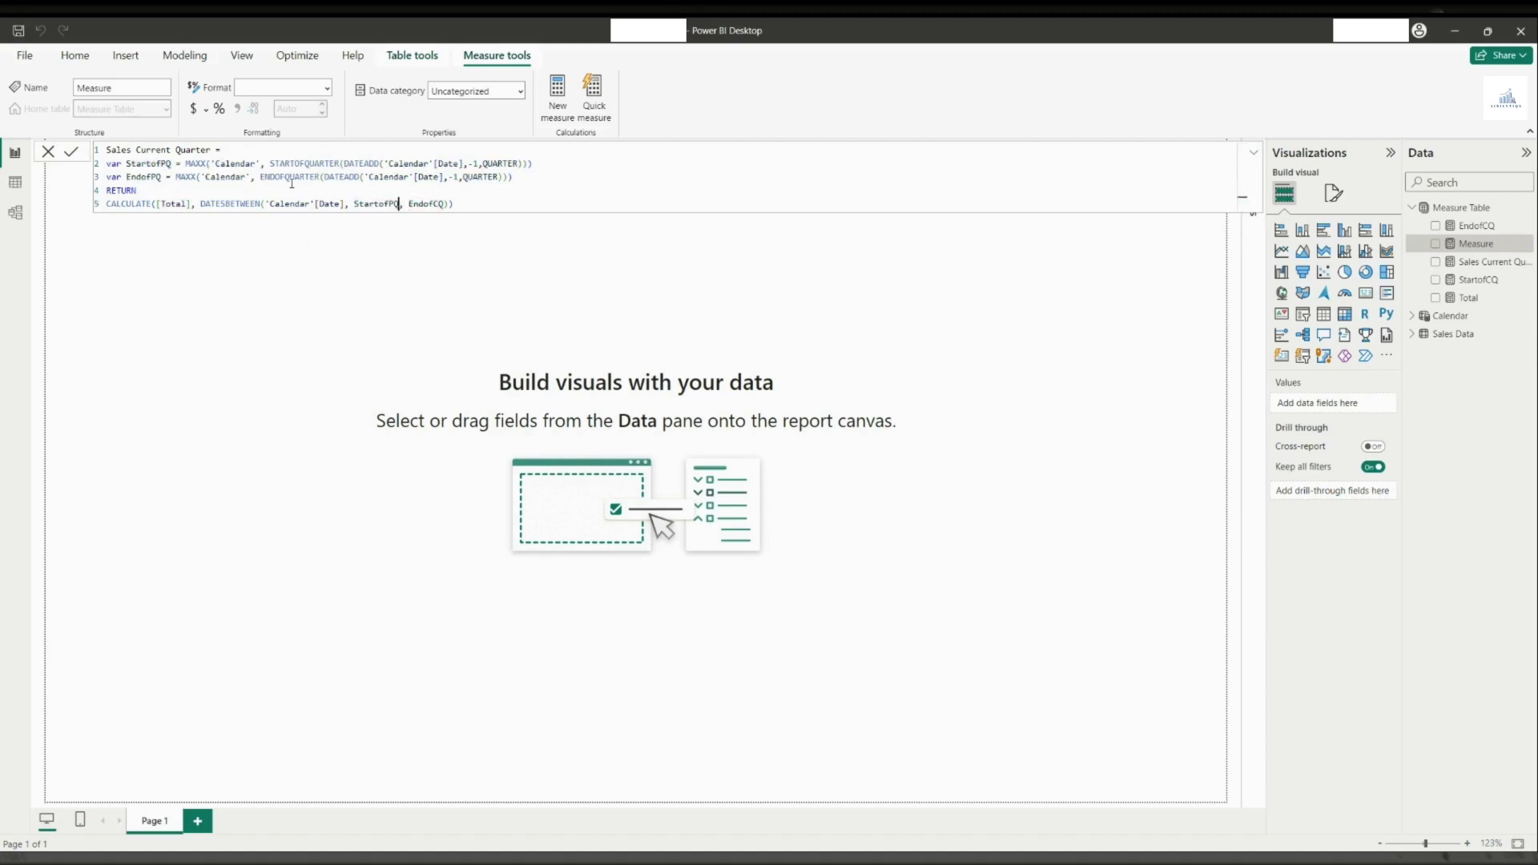
{"action": "double_click", "coordinate": [426, 204]}
{"action": "type", "text": "EndofPQ"}
{"action": "double_click", "coordinate": [156, 150]}
{"action": "type", "text": "Previous"}
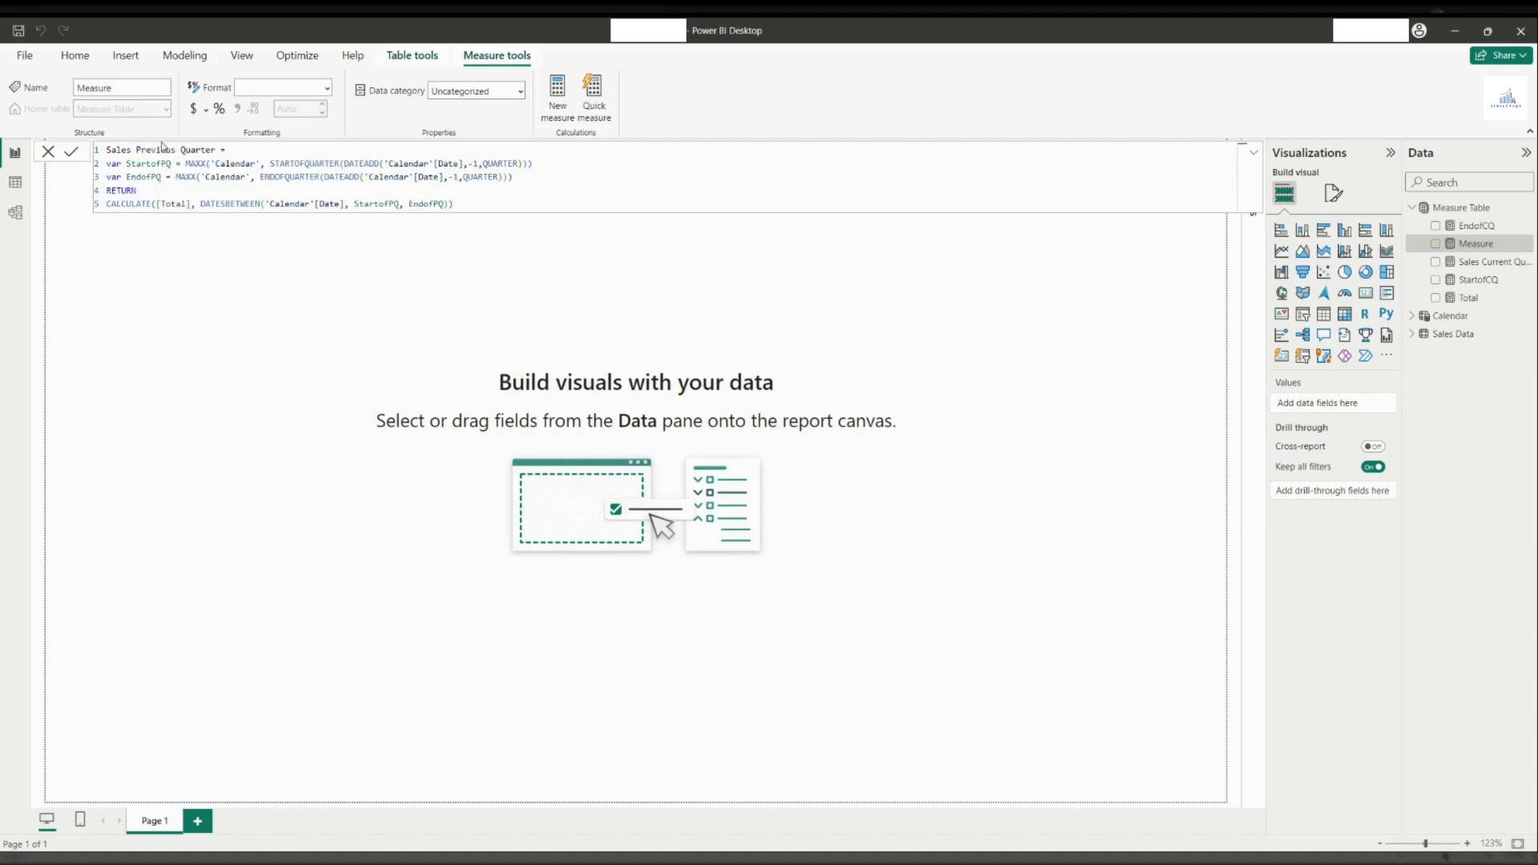
{"action": "left_click_drag", "start_coordinate": [533, 163], "coordinate": [127, 165]}
{"action": "key", "text": "ctrl+c"}
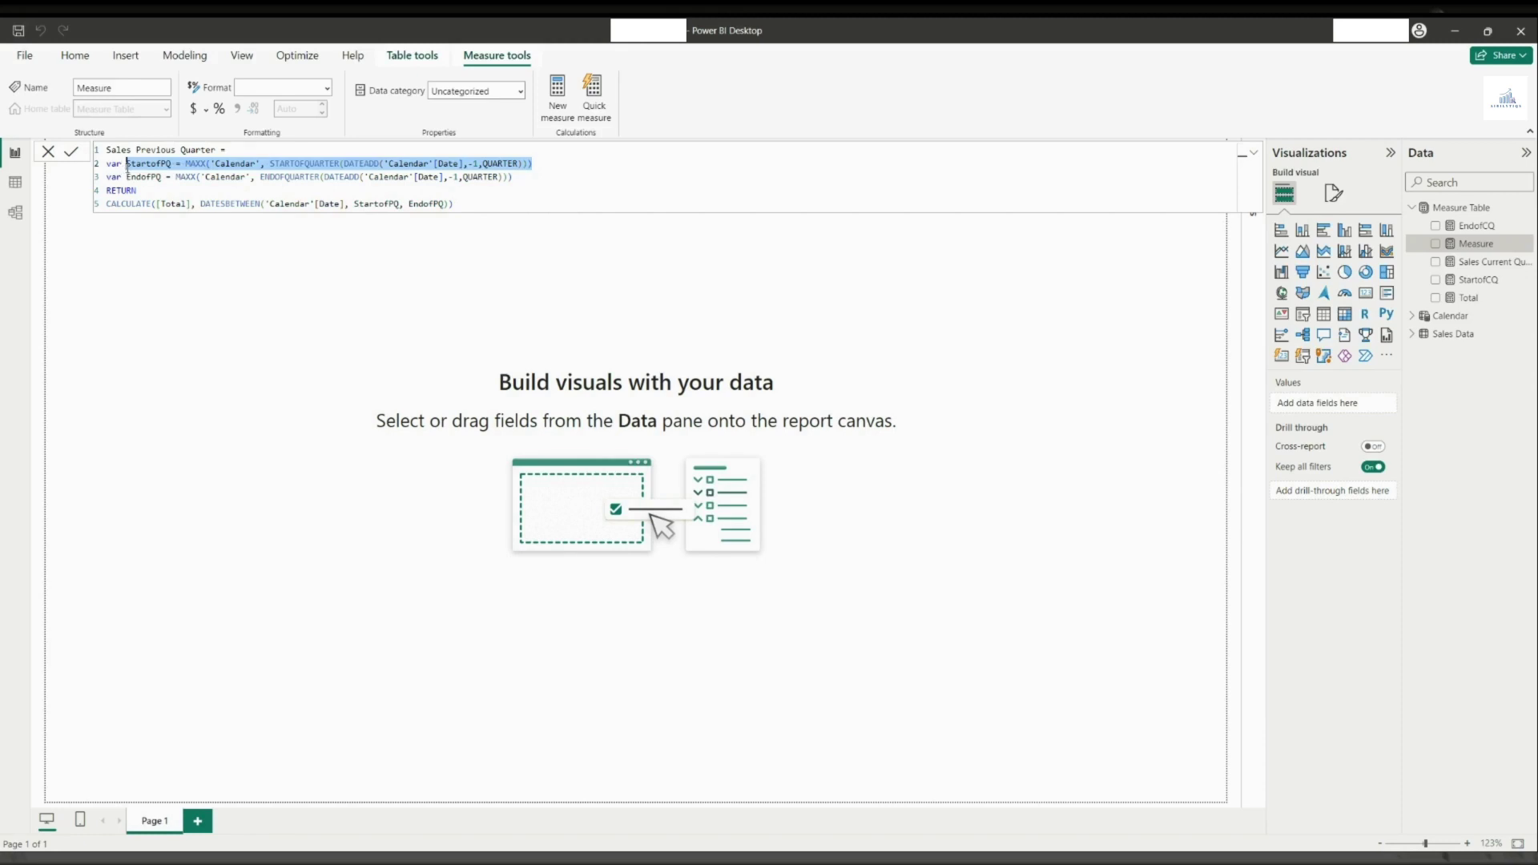
{"action": "left_click", "coordinate": [72, 152]}
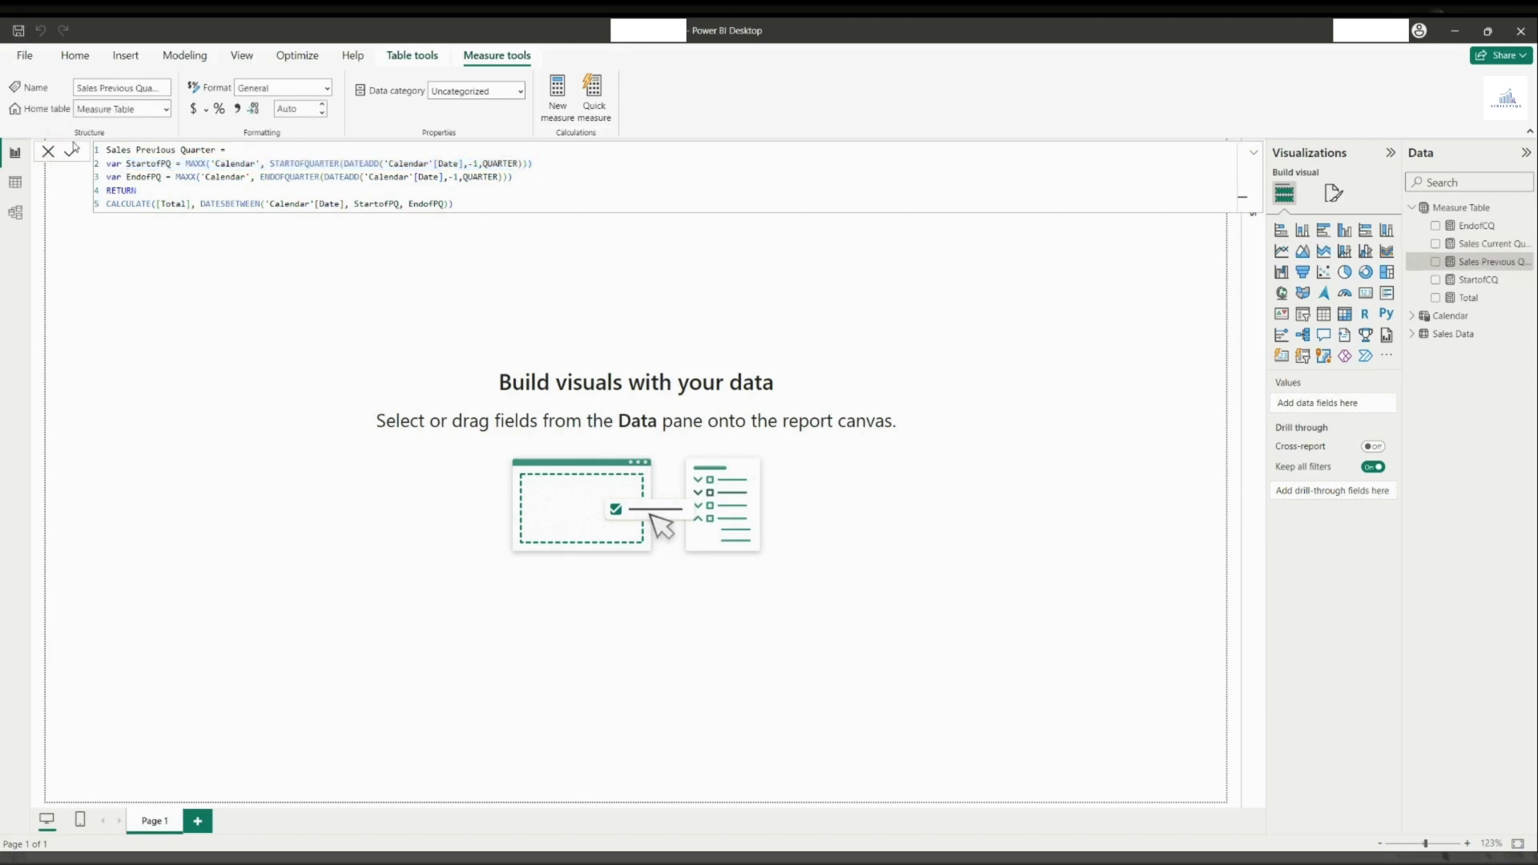
Create a StartofPQ measure from the copied line, formatted dd/mm/yyyy
{"action": "left_click", "coordinate": [558, 112]}
{"action": "key", "text": "ctrl+v"}
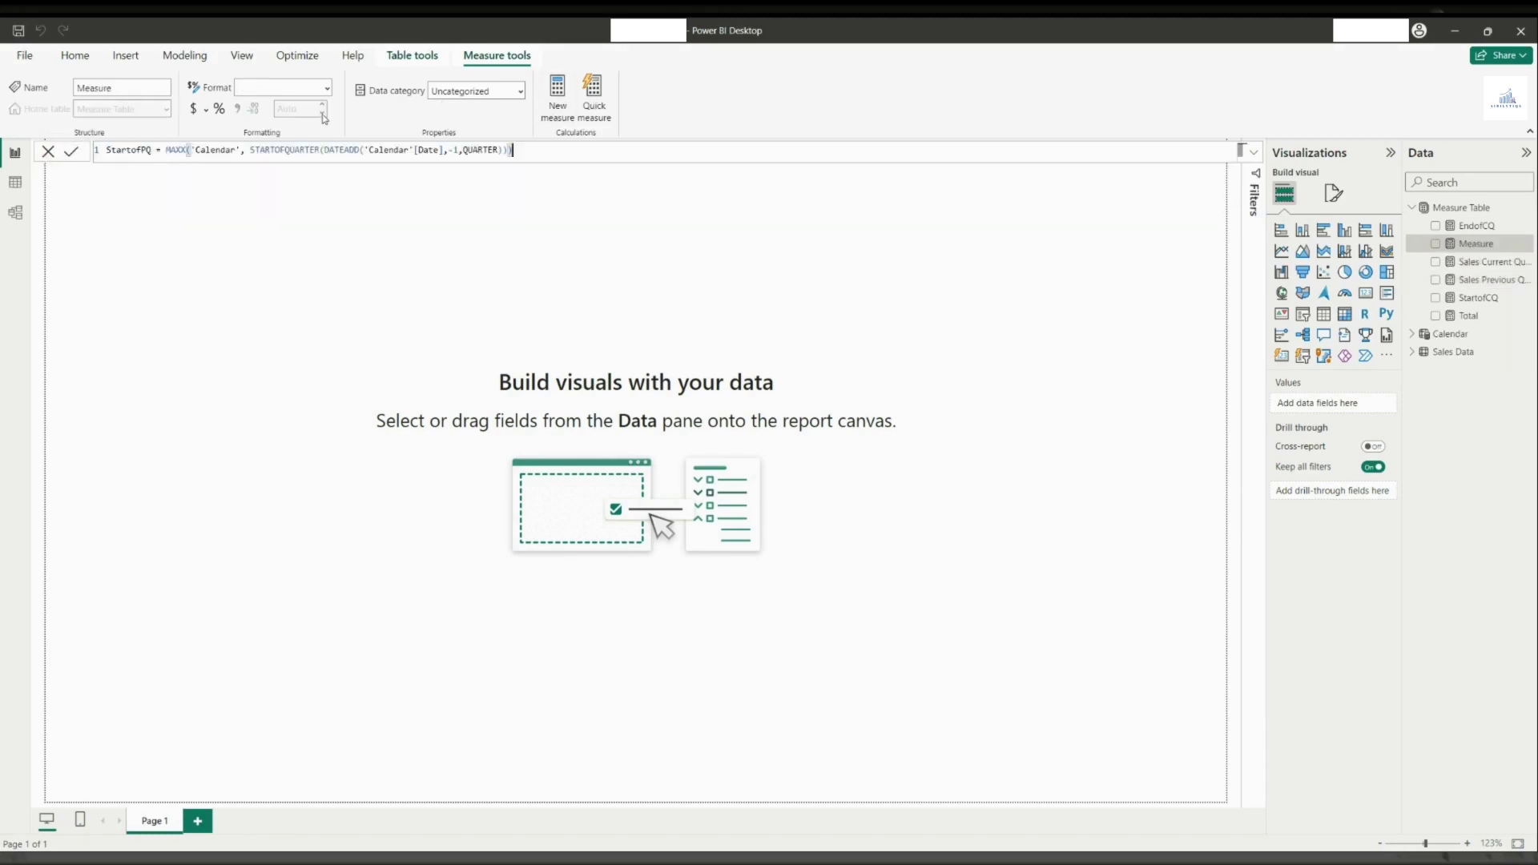
{"action": "left_click", "coordinate": [70, 149]}
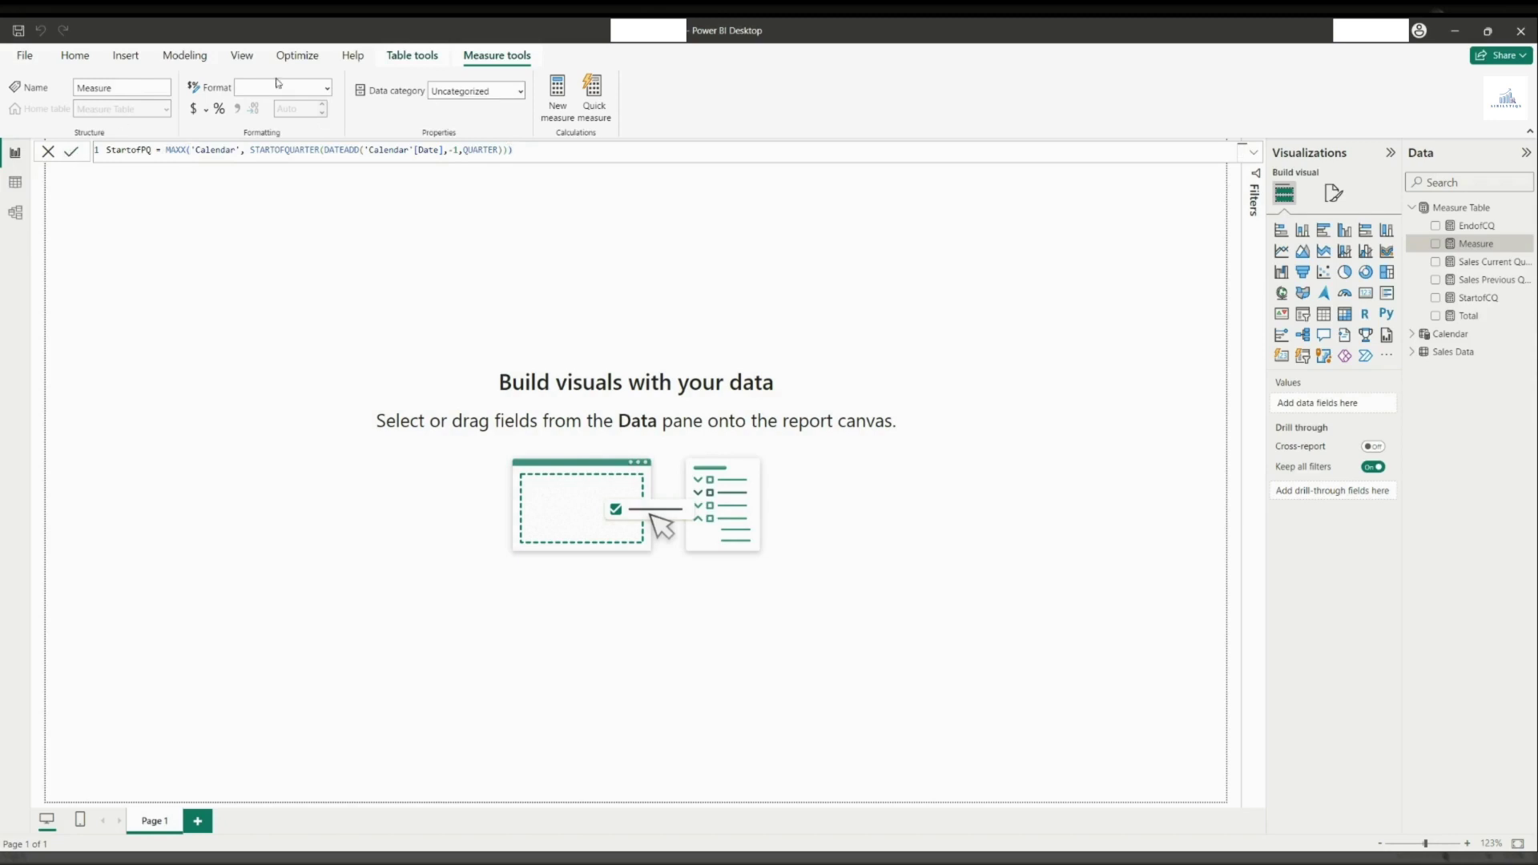
{"action": "left_click", "coordinate": [328, 88]}
{"action": "left_click", "coordinate": [329, 237]}
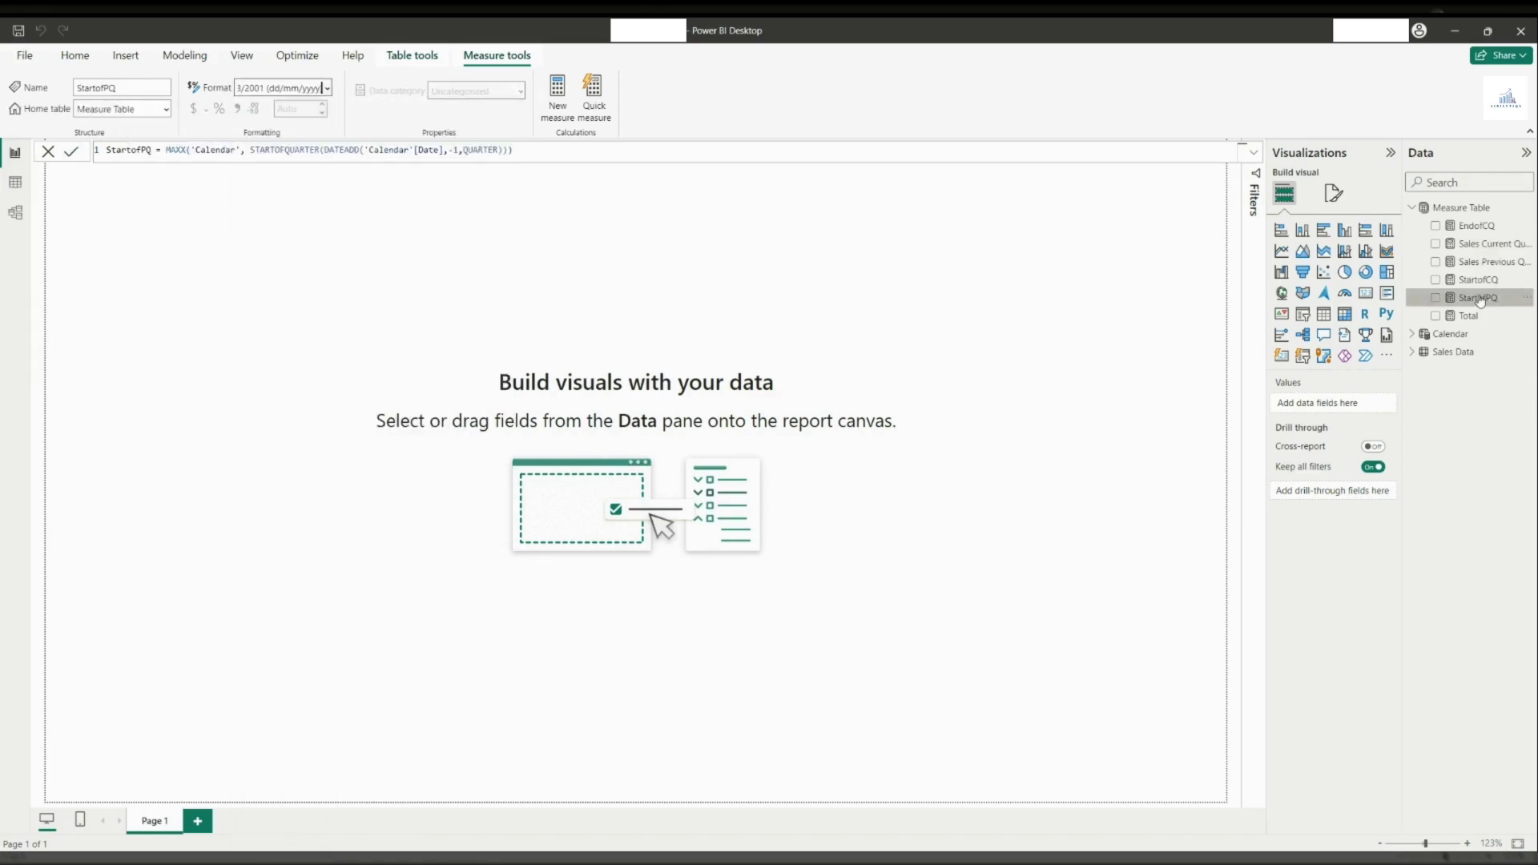
Create an EndofPQ measure from the Sales Previous Quarter line, formatted dd/mm/yyyy
{"action": "left_click", "coordinate": [1481, 262]}
{"action": "left_click_drag", "start_coordinate": [513, 177], "coordinate": [125, 177]}
{"action": "key", "text": "ctrl+c"}
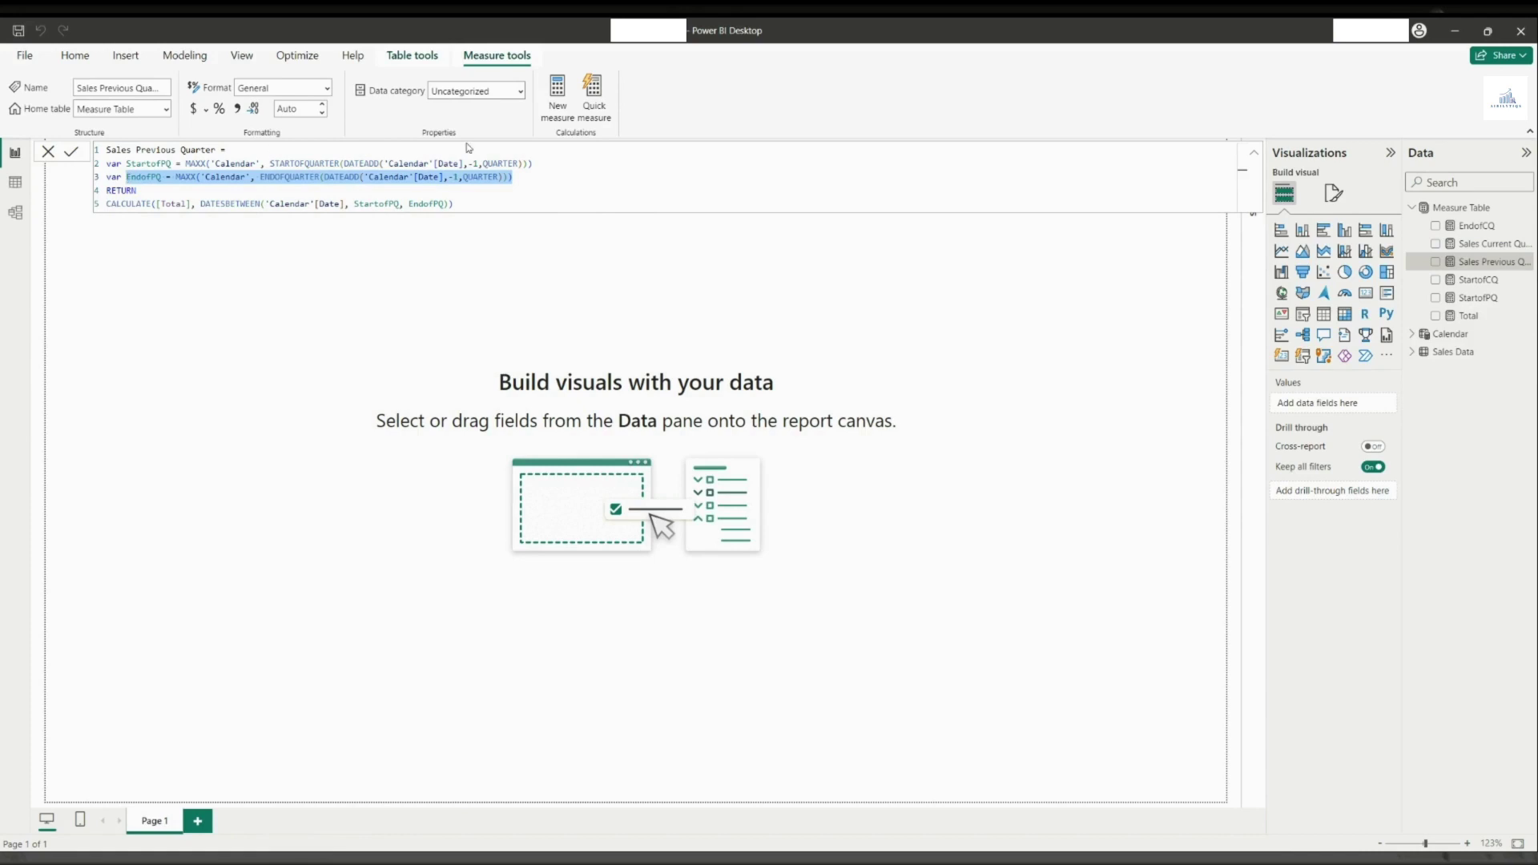
{"action": "left_click", "coordinate": [570, 104]}
{"action": "key", "text": "ctrl+v"}
{"action": "left_click", "coordinate": [70, 149]}
{"action": "left_click", "coordinate": [327, 88]}
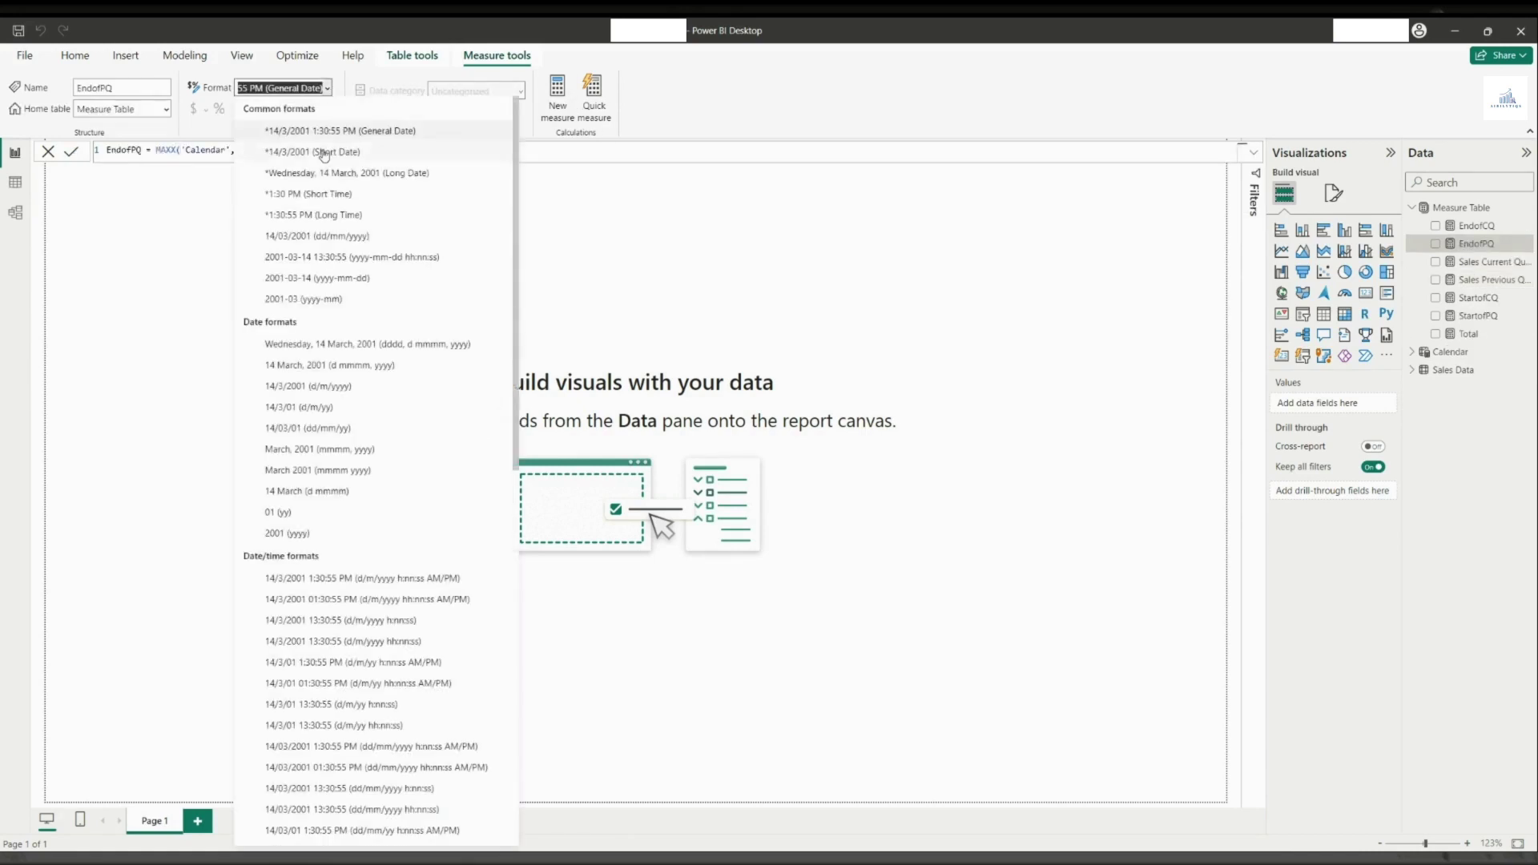
{"action": "left_click", "coordinate": [324, 235]}
Add StartofPQ and EndofPQ cards to the page, arranged side by side
{"action": "left_click", "coordinate": [961, 250]}
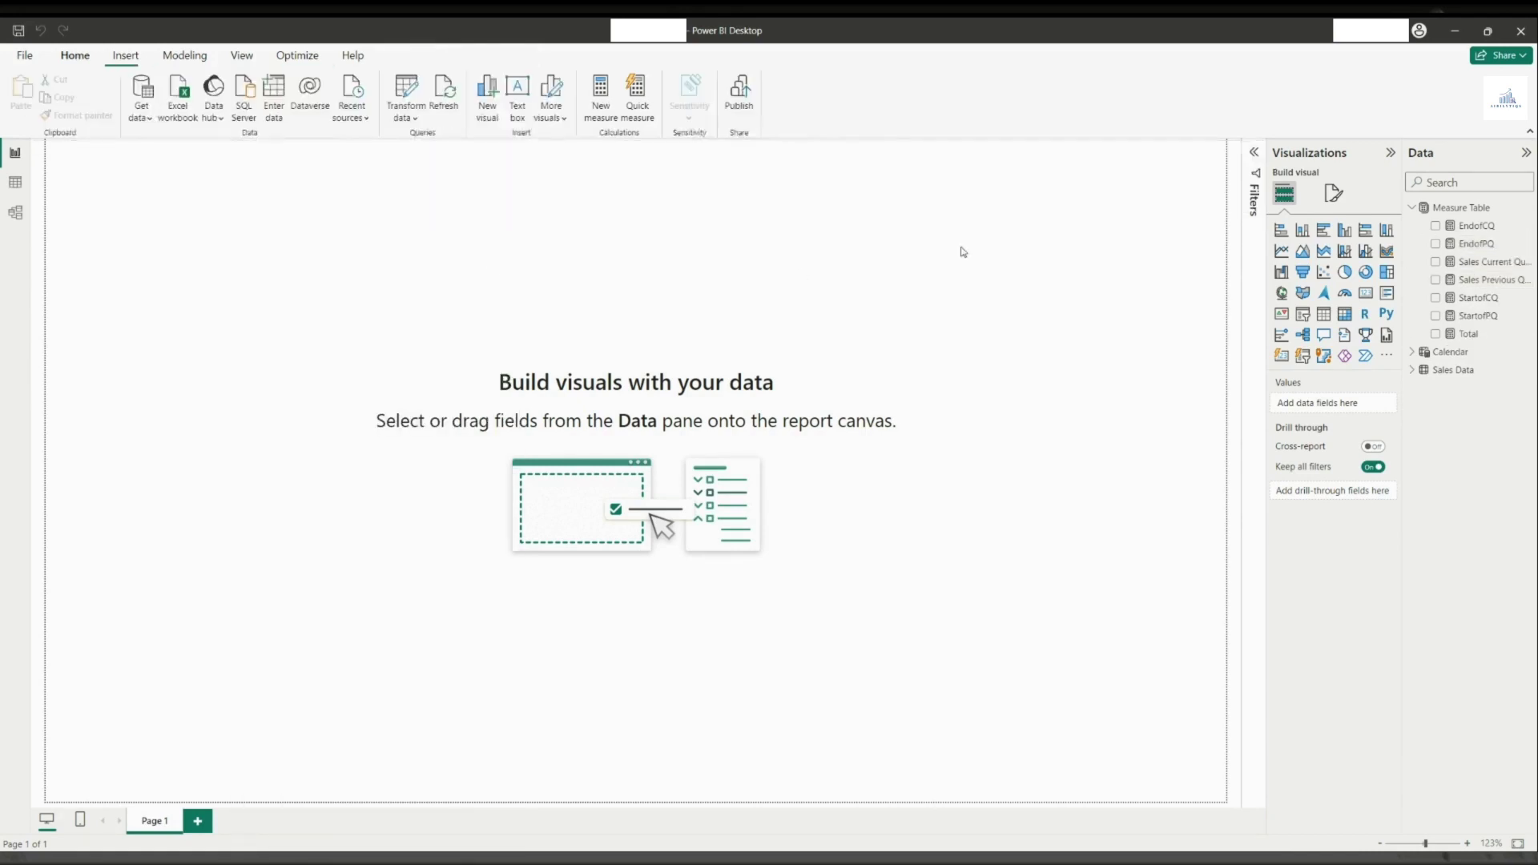
{"action": "left_click", "coordinate": [1366, 293]}
{"action": "left_click", "coordinate": [1435, 316]}
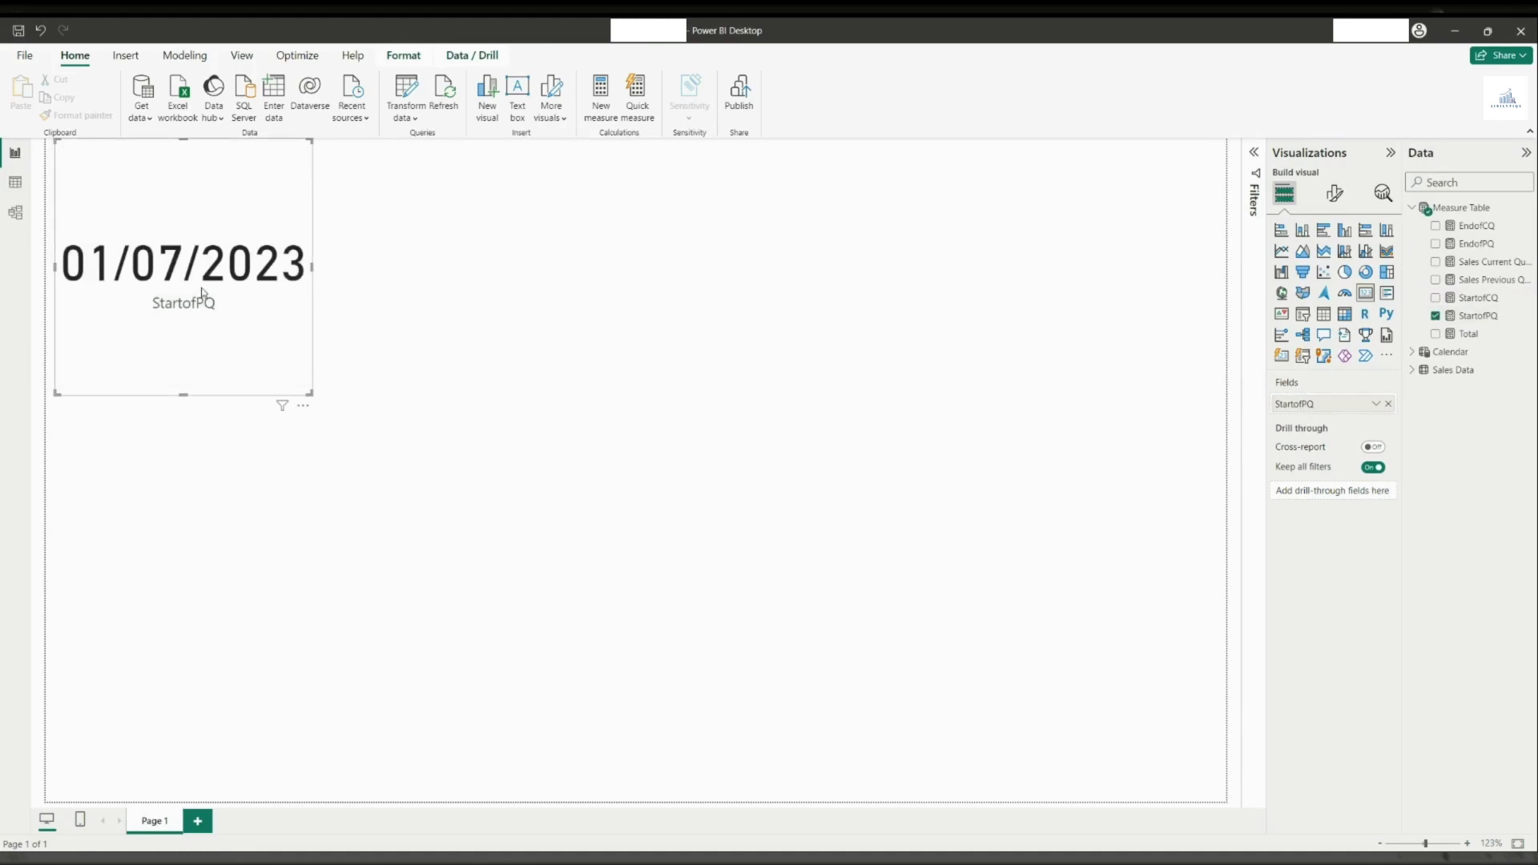
{"action": "left_click_drag", "start_coordinate": [200, 299], "coordinate": [667, 286]}
{"action": "left_click", "coordinate": [1388, 404]}
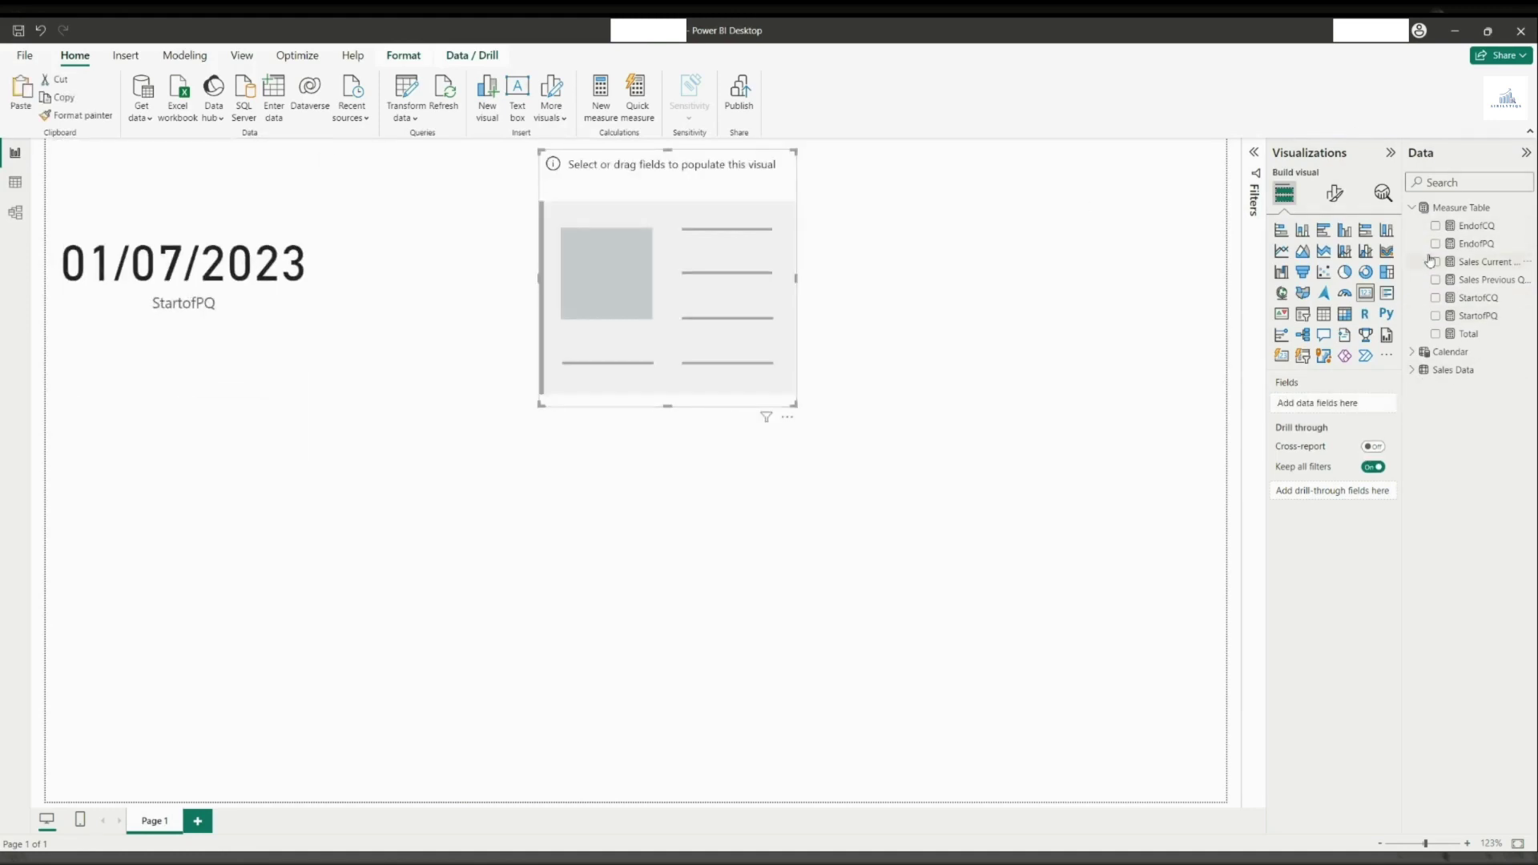
{"action": "left_click", "coordinate": [1435, 244]}
{"action": "left_click_drag", "start_coordinate": [667, 277], "coordinate": [773, 299]}
{"action": "left_click_drag", "start_coordinate": [183, 264], "coordinate": [376, 385]}
{"action": "left_click_drag", "start_coordinate": [773, 299], "coordinate": [825, 378]}
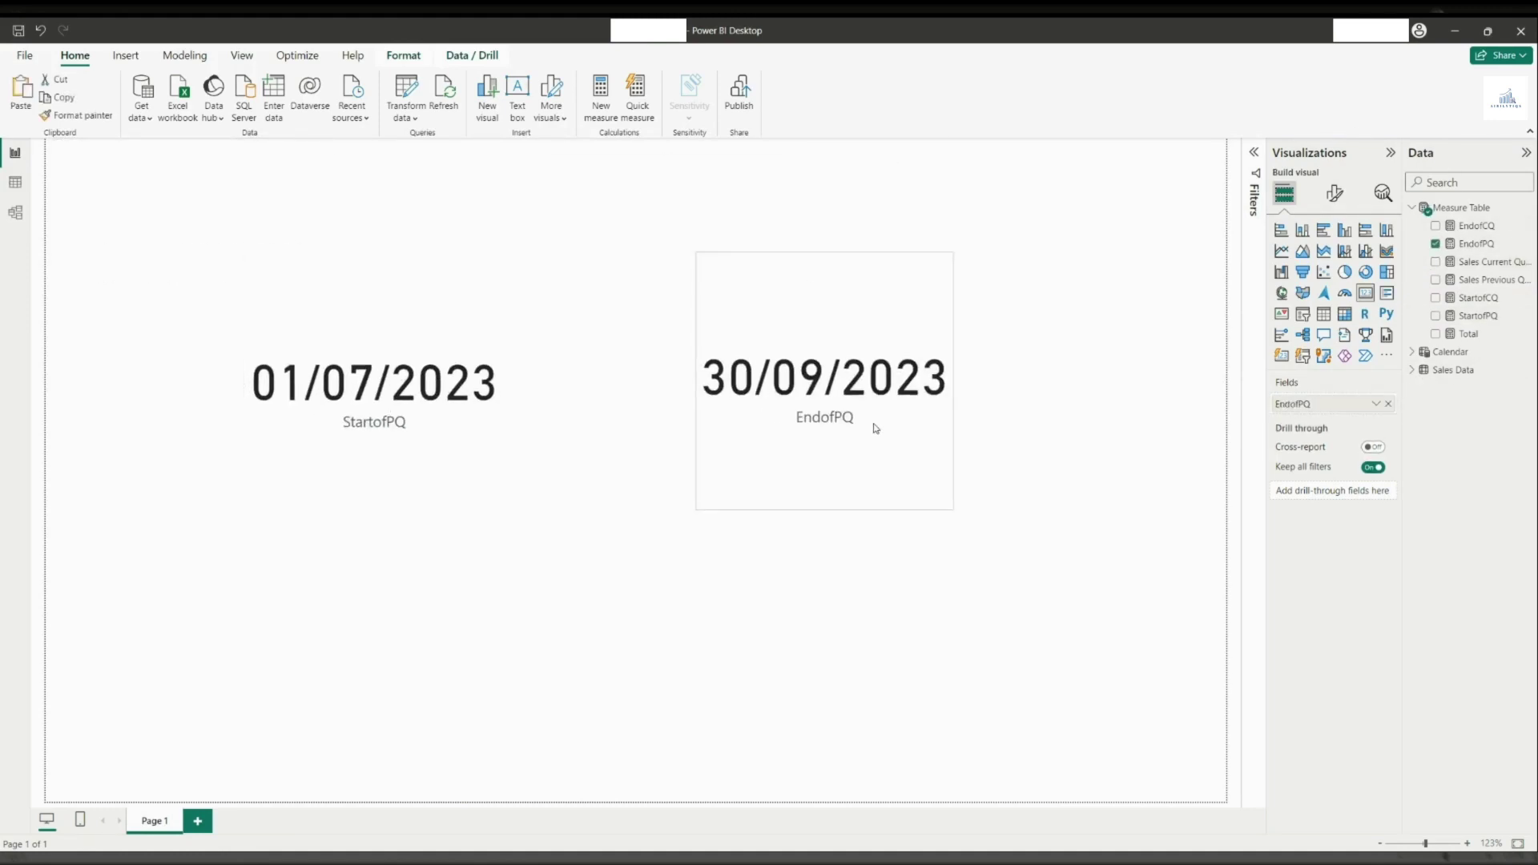
{"action": "left_click", "coordinate": [625, 519]}
{"action": "left_click", "coordinate": [1486, 279]}
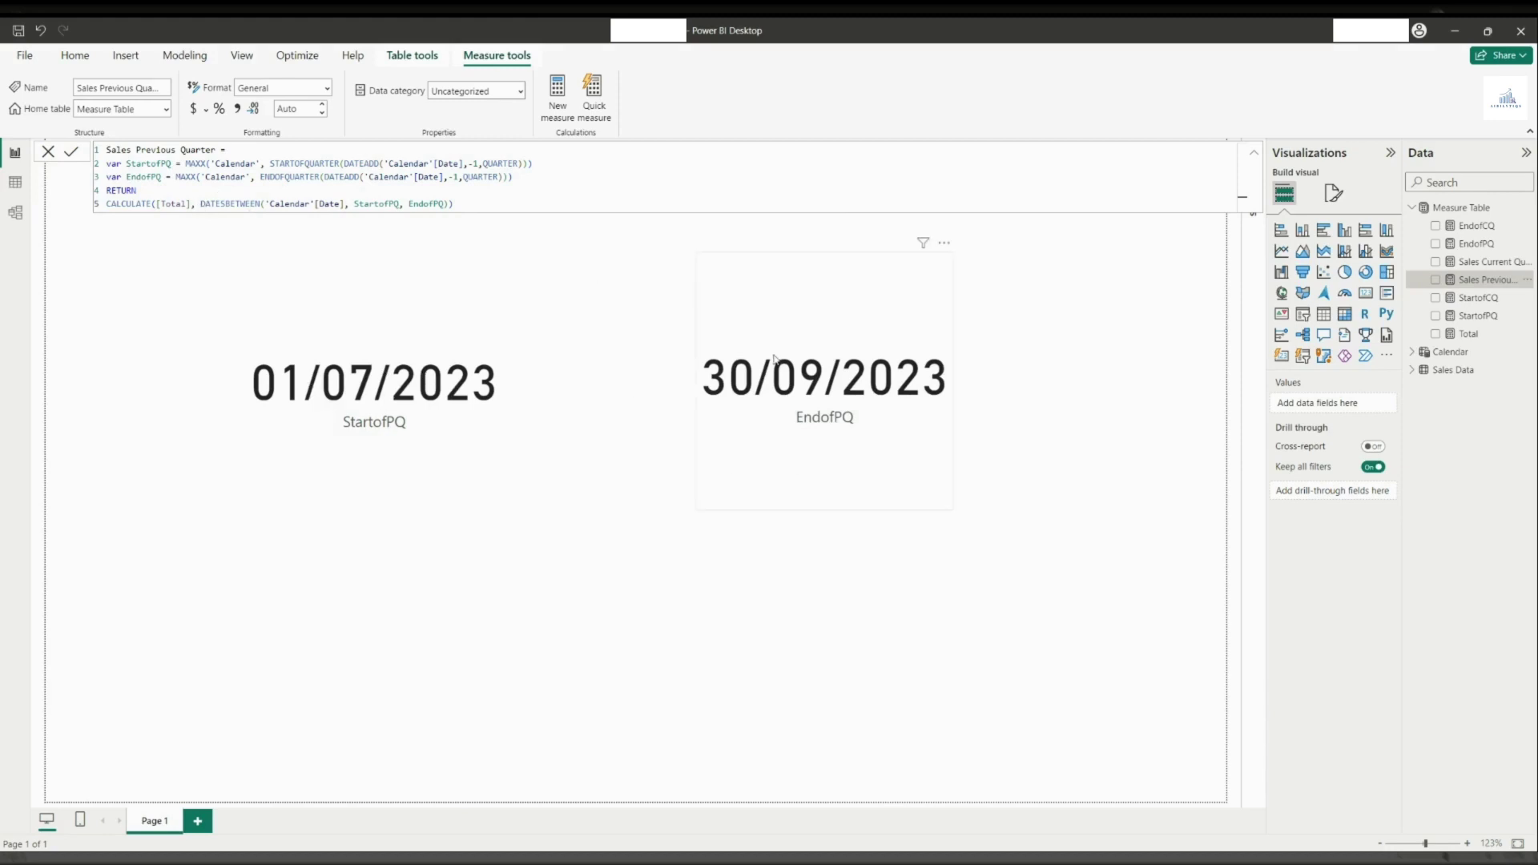
{"action": "left_click", "coordinate": [1062, 399]}
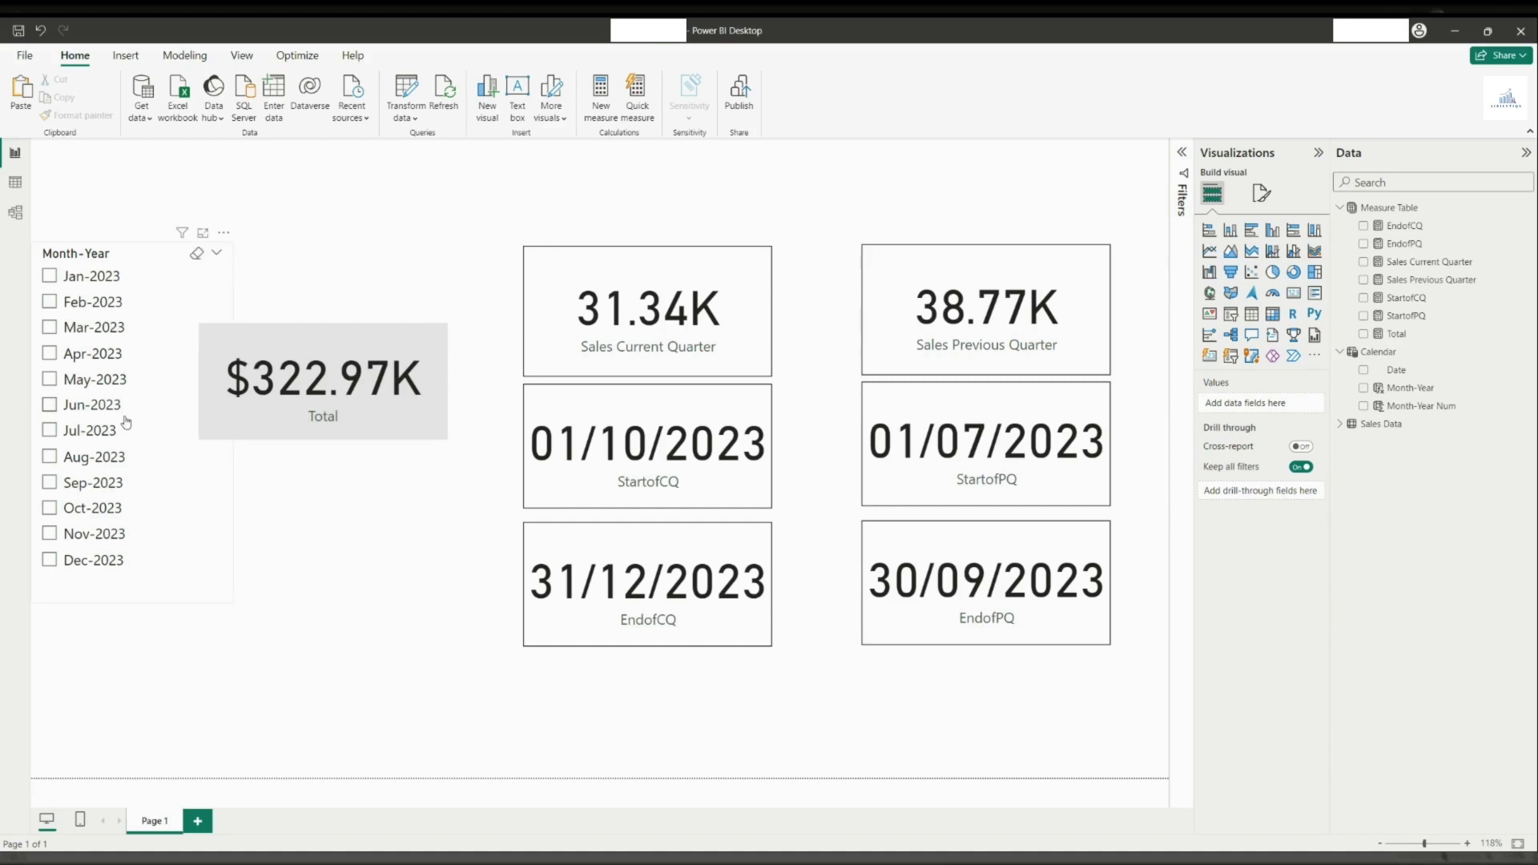
Filter the Month-Year slicer to Oct, Nov and Dec 2023 to check Total
{"action": "left_click", "coordinate": [94, 509]}
{"action": "left_click", "coordinate": [97, 534]}
{"action": "left_click", "coordinate": [93, 560]}
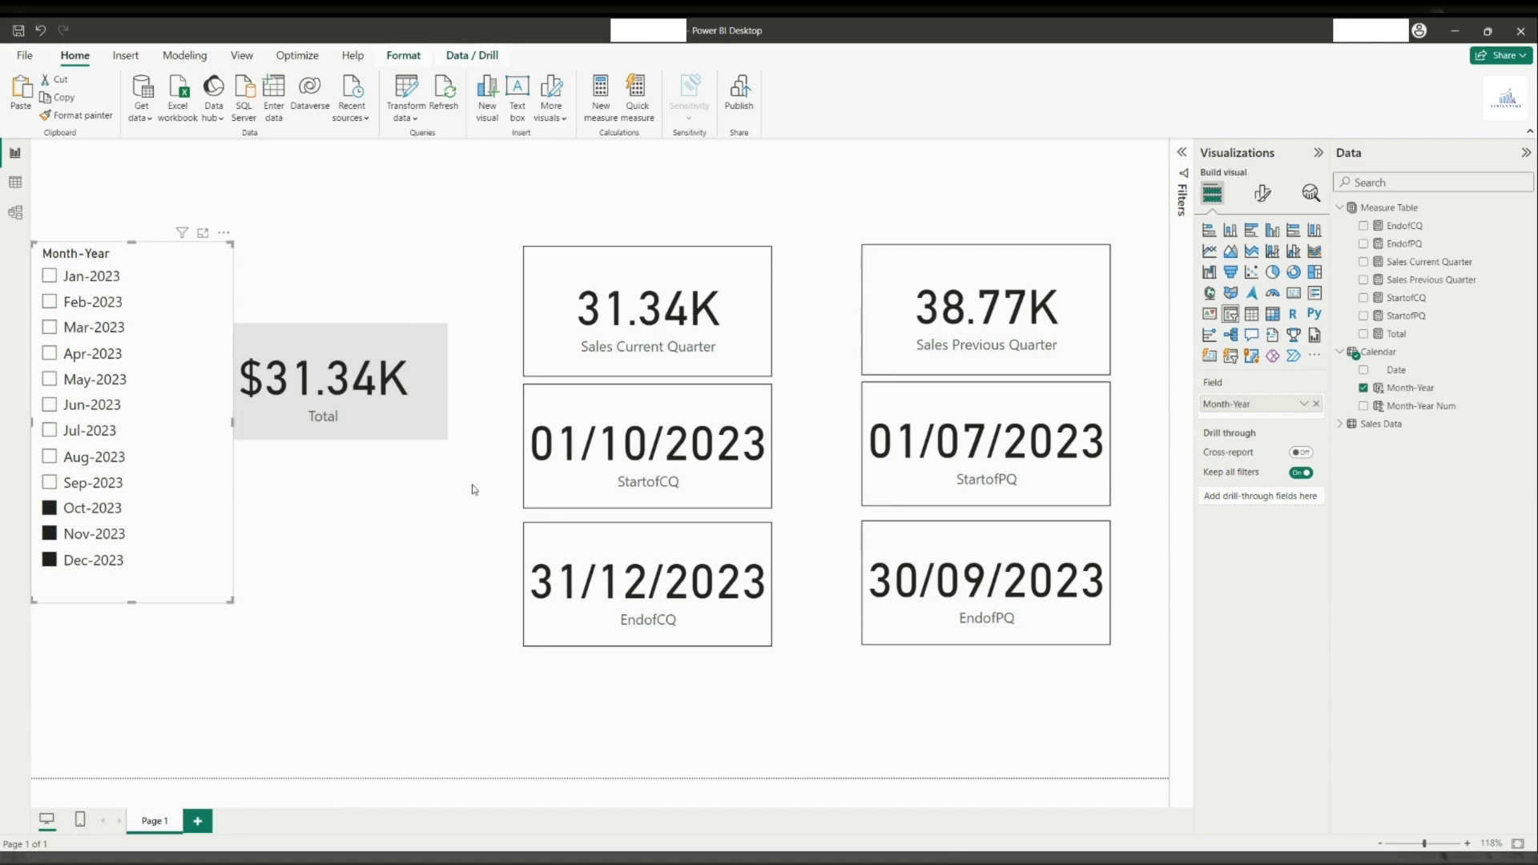
{"action": "left_click", "coordinate": [400, 488]}
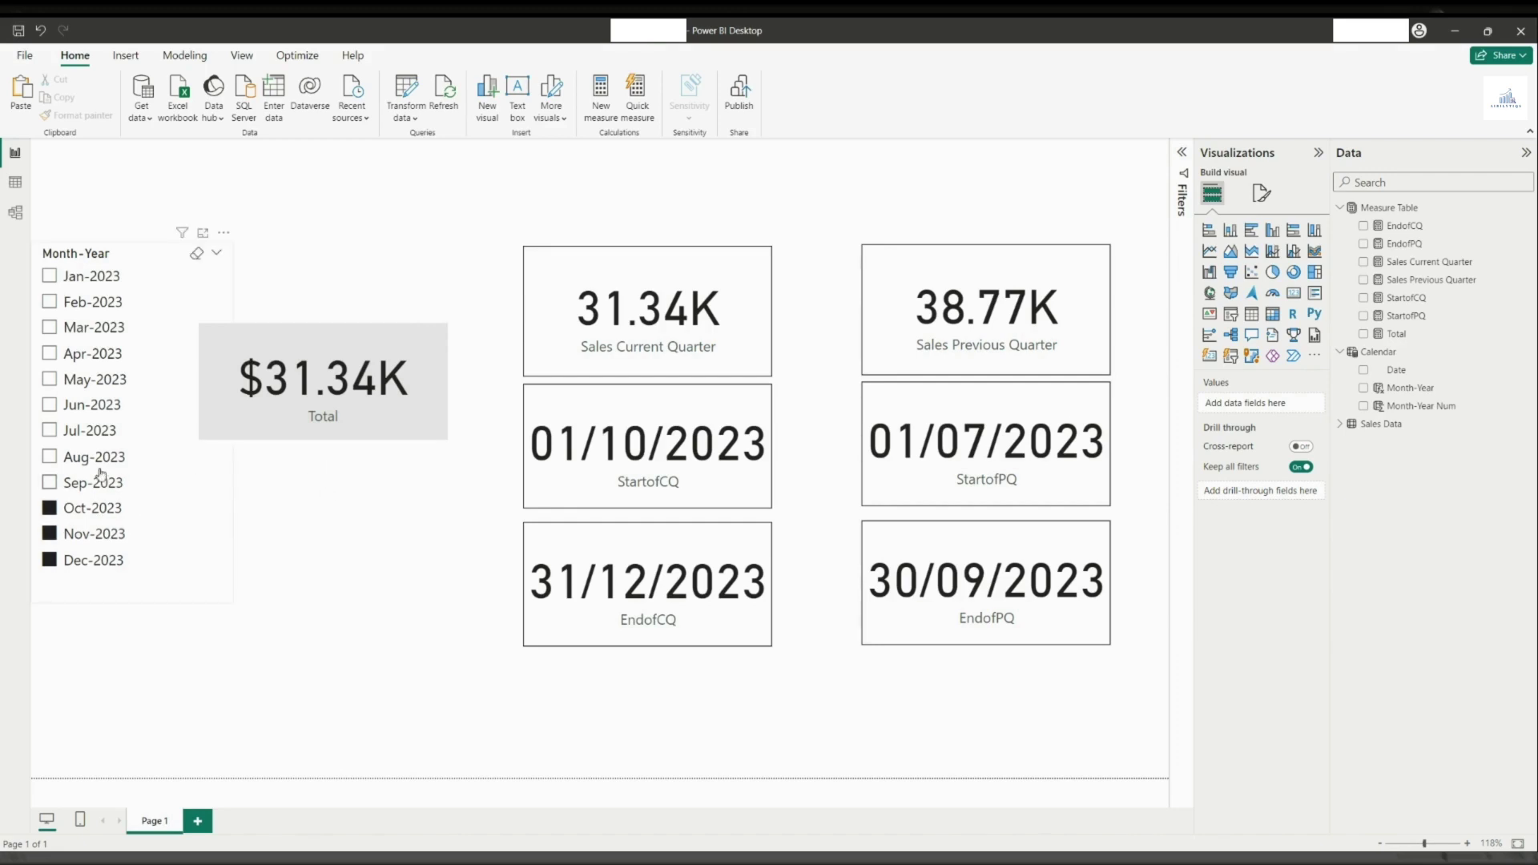
Switch the slicer to Jul, Aug and Sep 2023, where Total reads $38.77K
{"action": "left_click", "coordinate": [102, 435]}
{"action": "left_click", "coordinate": [105, 457], "text": "ctrl"}
{"action": "left_click", "coordinate": [100, 483], "text": "ctrl"}
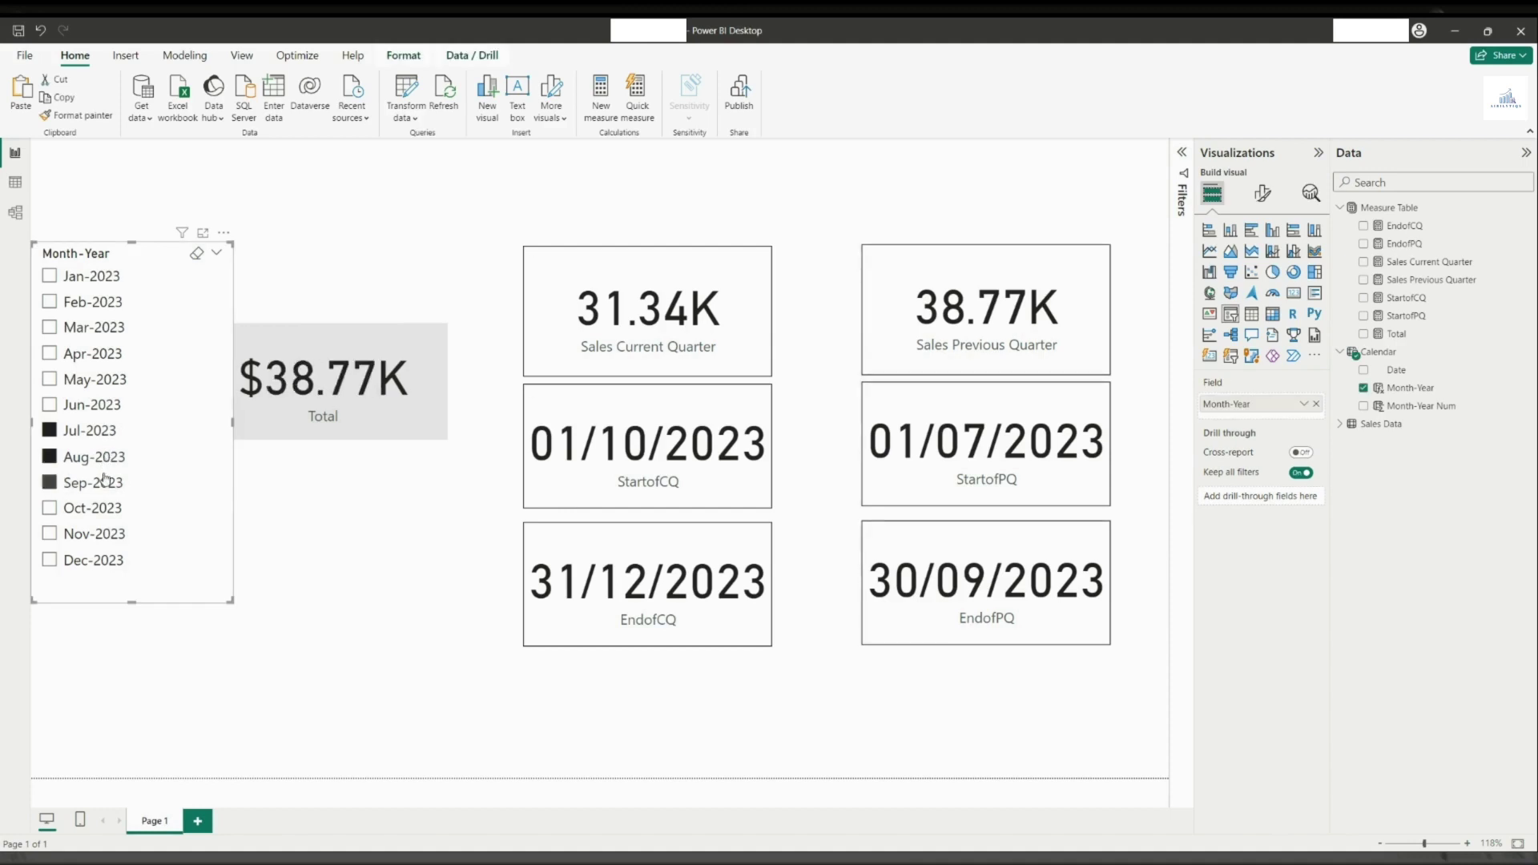
{"action": "left_click", "coordinate": [365, 492]}
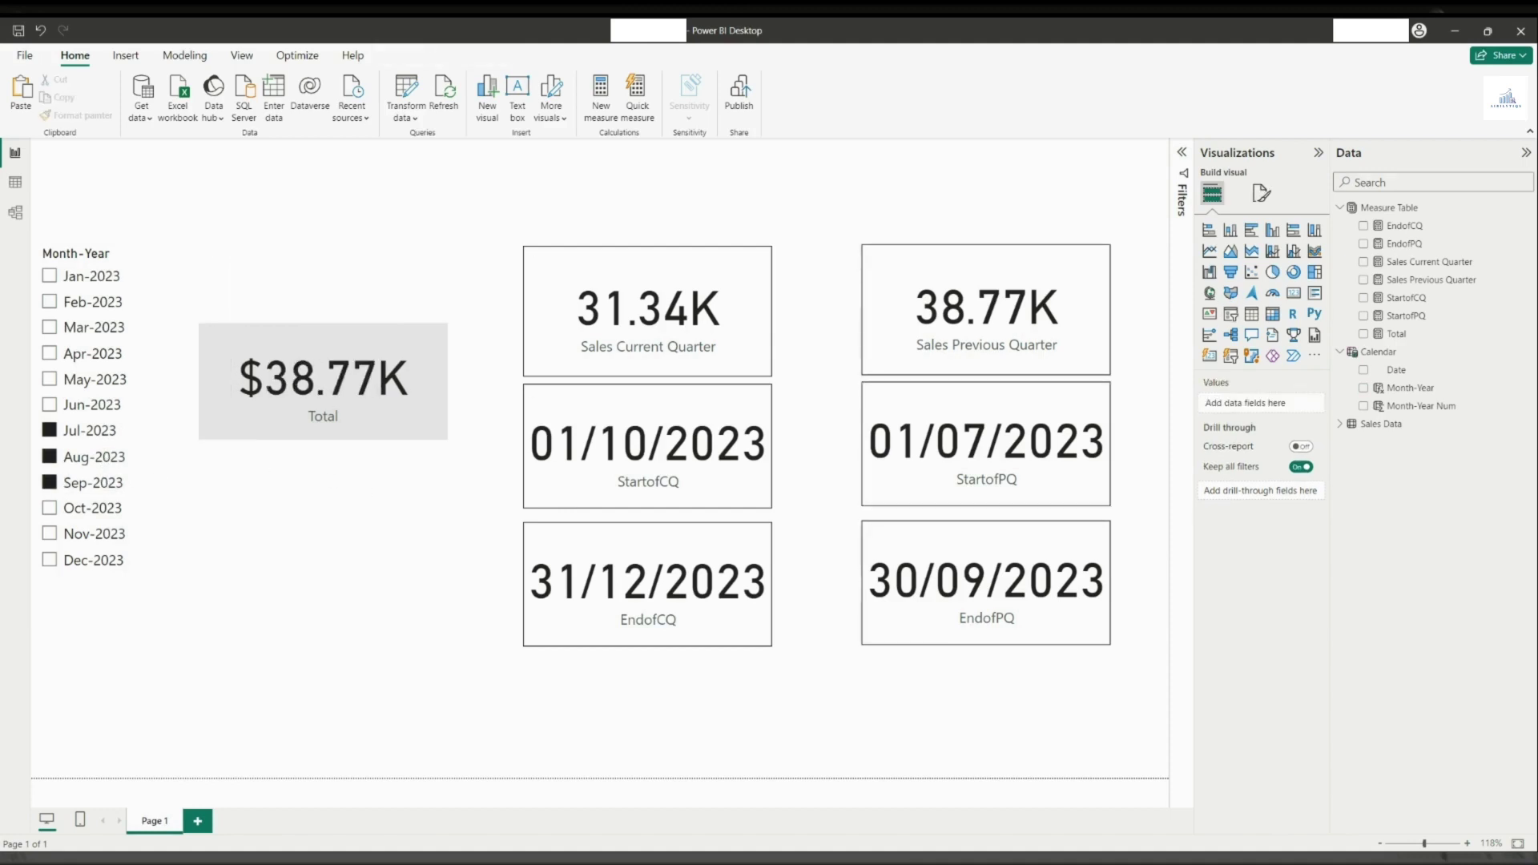